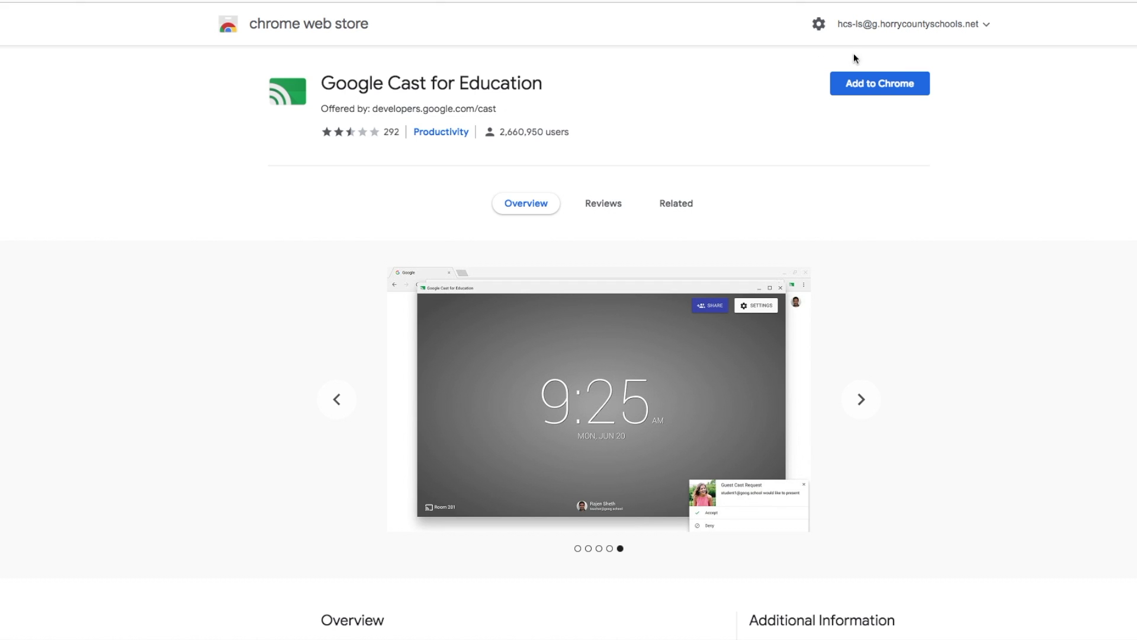
Step: Add Google Cast for Education to Chrome from the Web Store, accepting its permissions
left_click(858, 89)
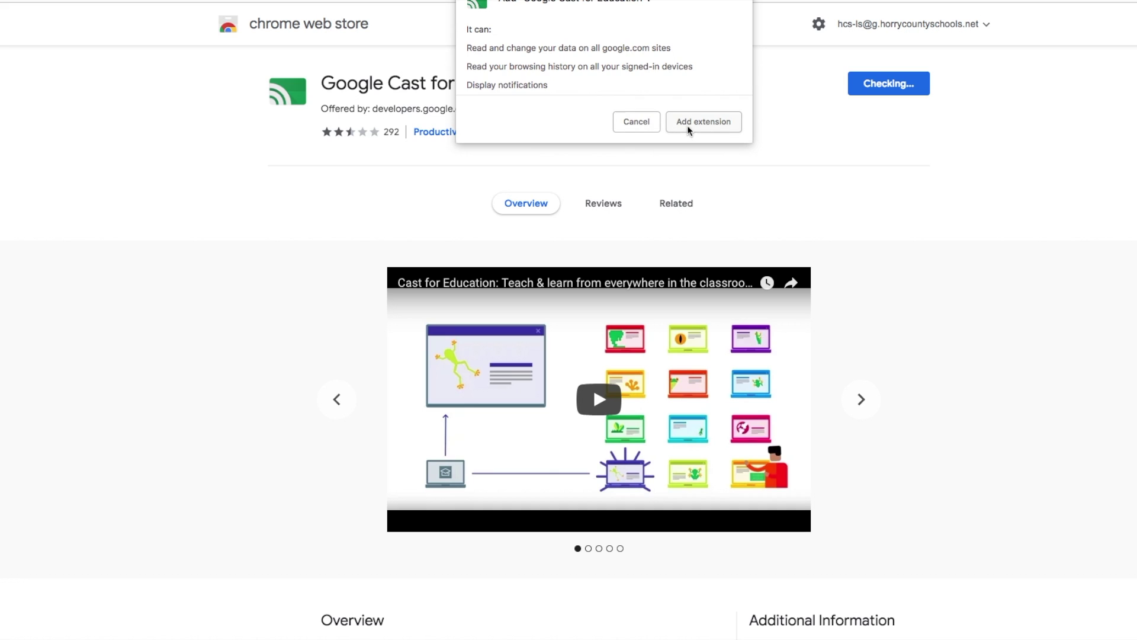
left_click(687, 122)
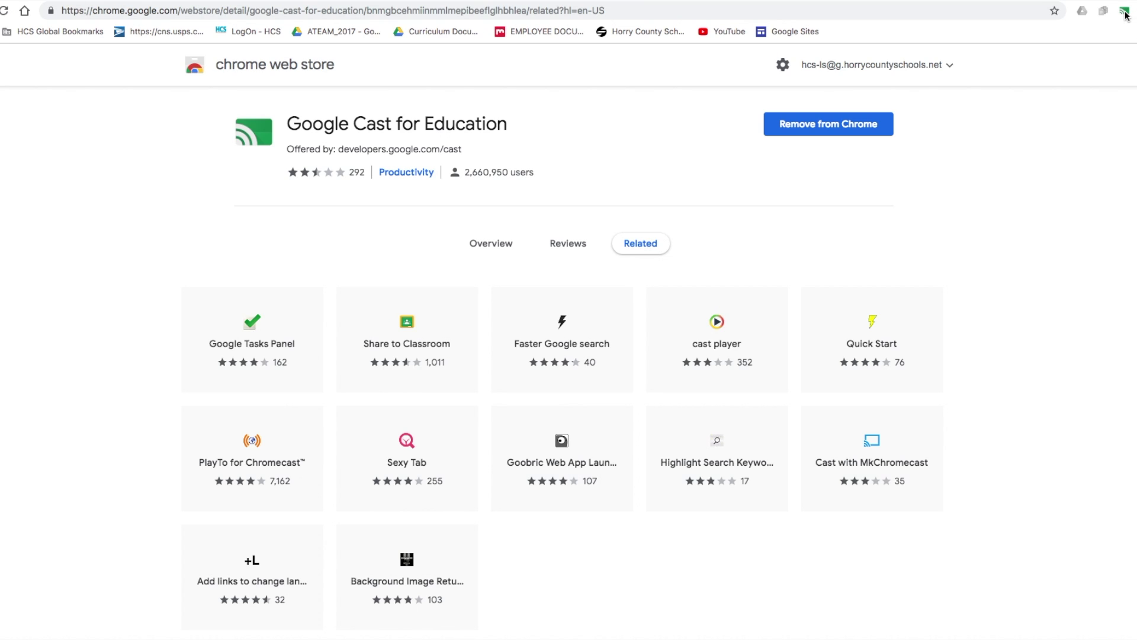
Step: Name the Cast receiver 'Learning Test' and turn on background images from the web
left_click(1124, 12)
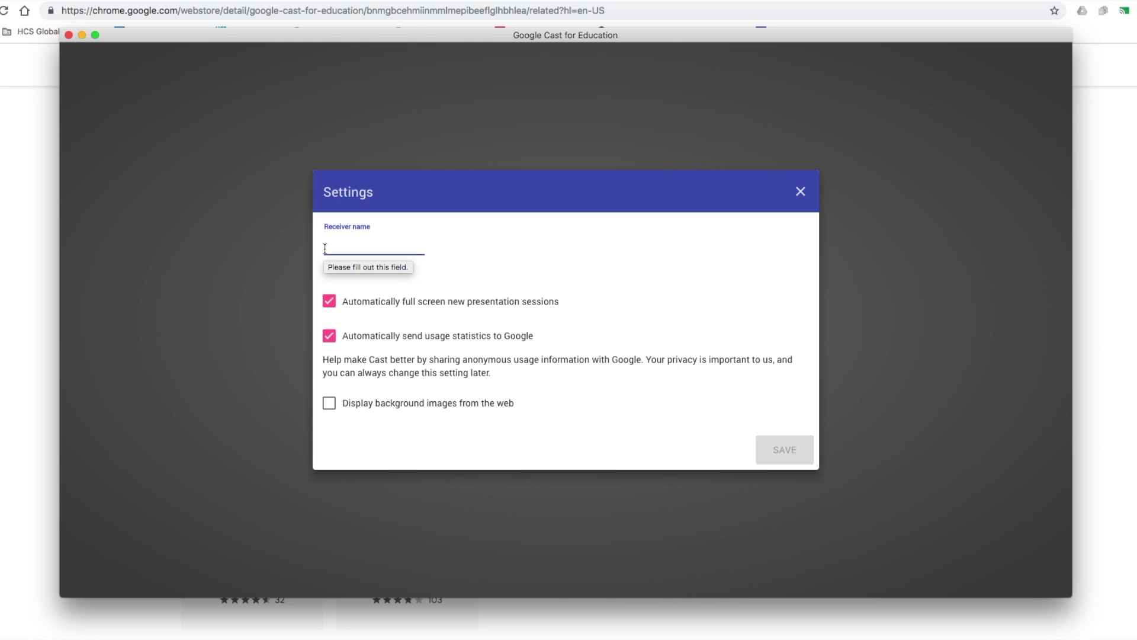
type("Learning Test")
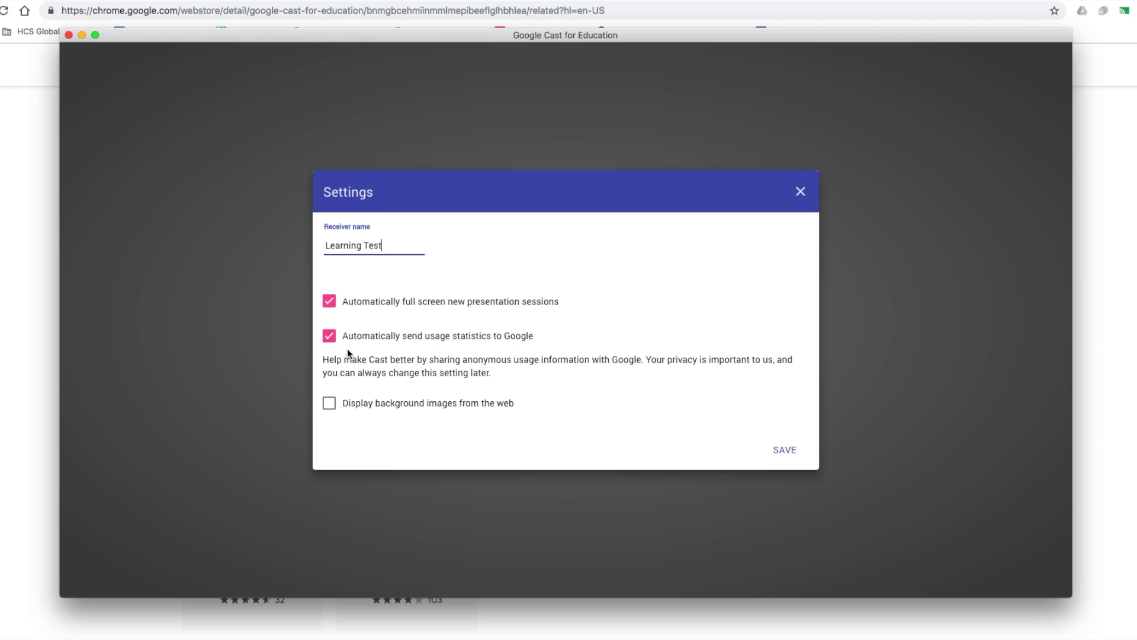
left_click(329, 405)
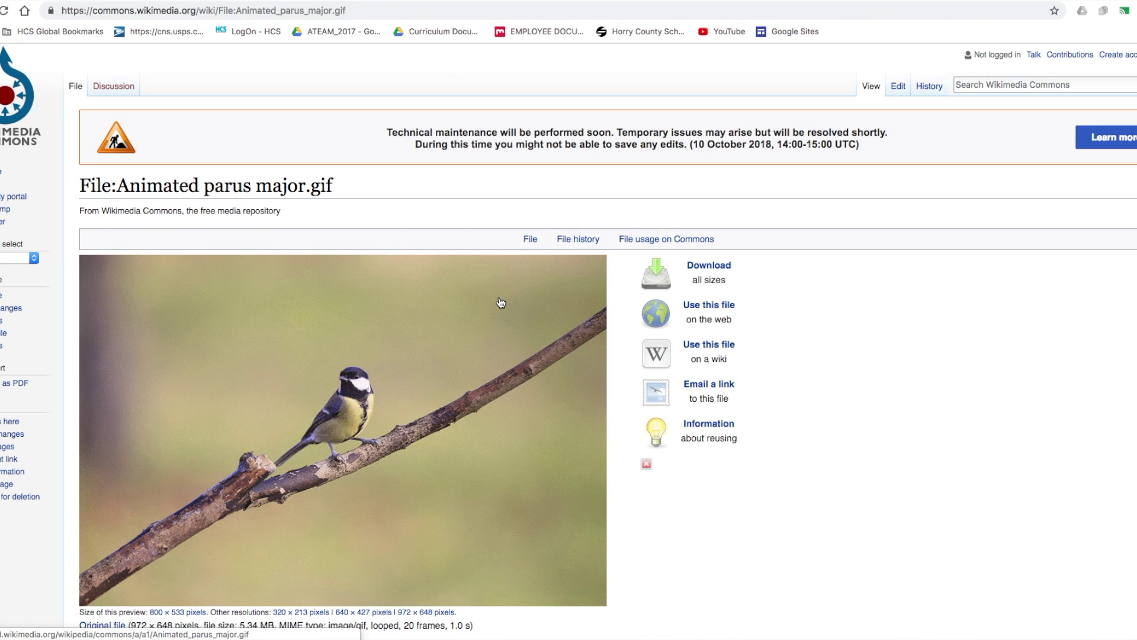
Step: Scroll down Wikimedia Commons to the tetrapod walk-cycle GIF and bring up its image menu
scroll(501, 303, "down", 1)
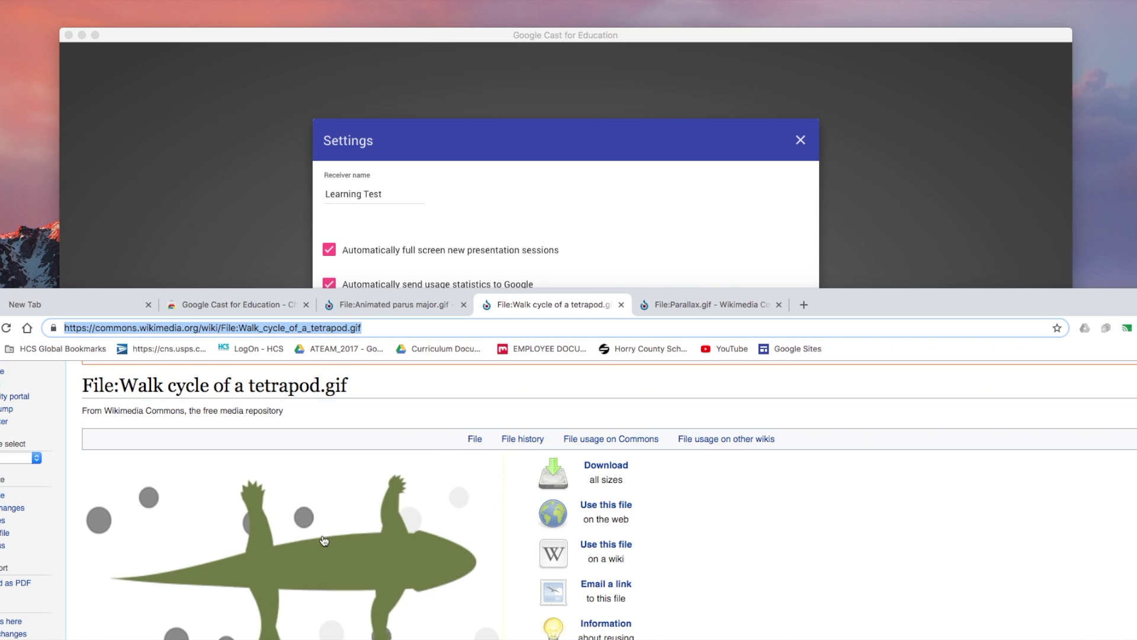
right_click(323, 539)
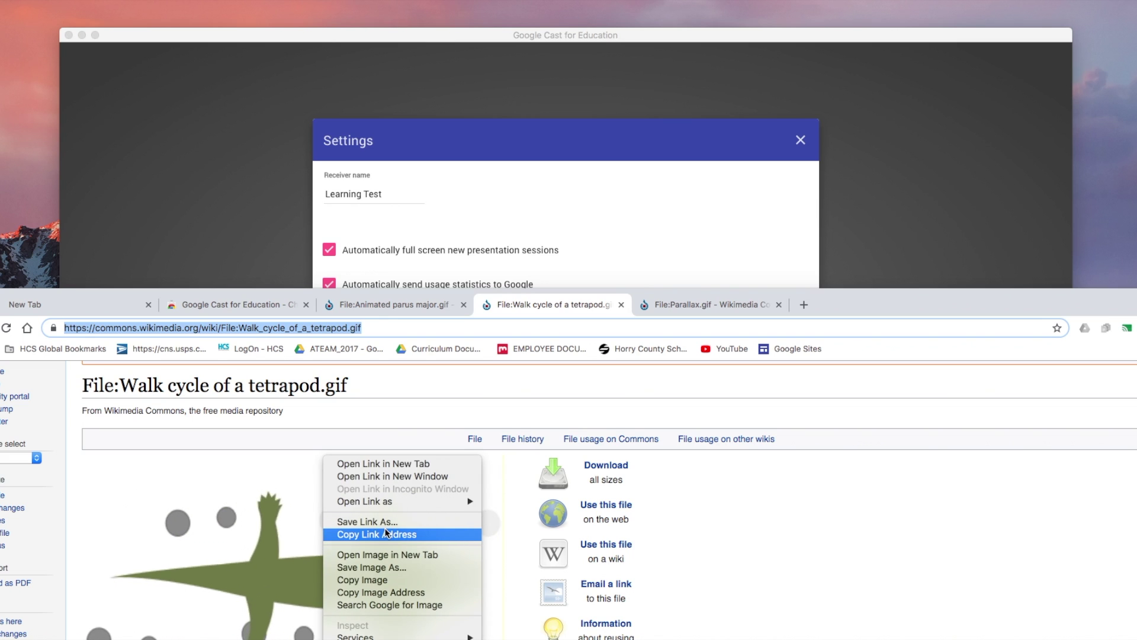
Step: Copy the tetrapod walk-cycle GIF link and add it as a receiver background image
left_click(428, 535)
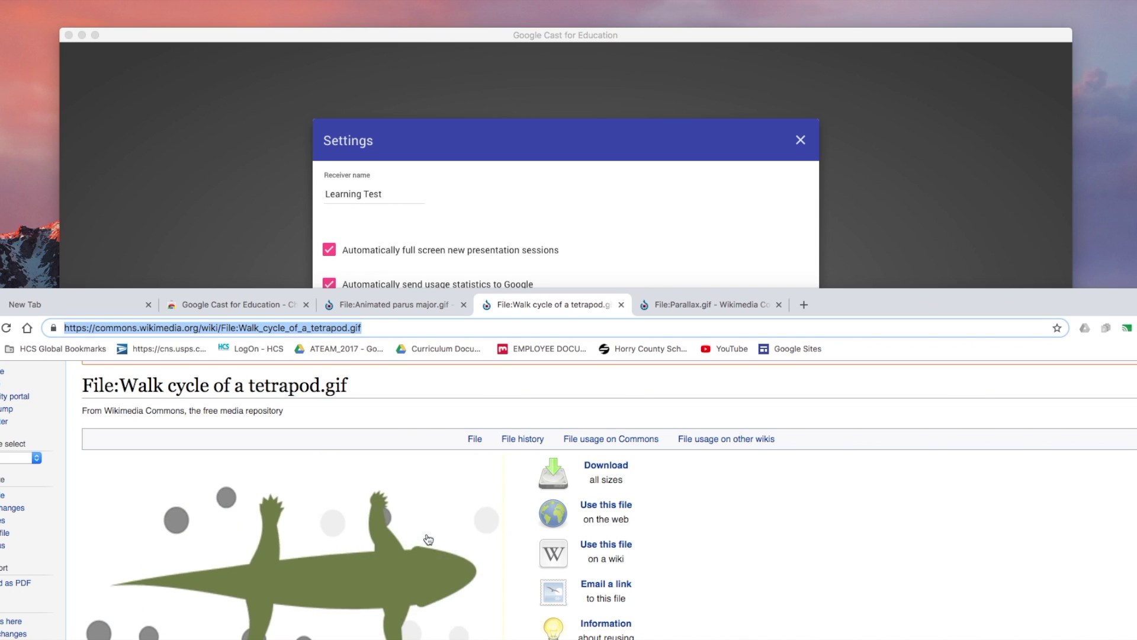
left_click(605, 148)
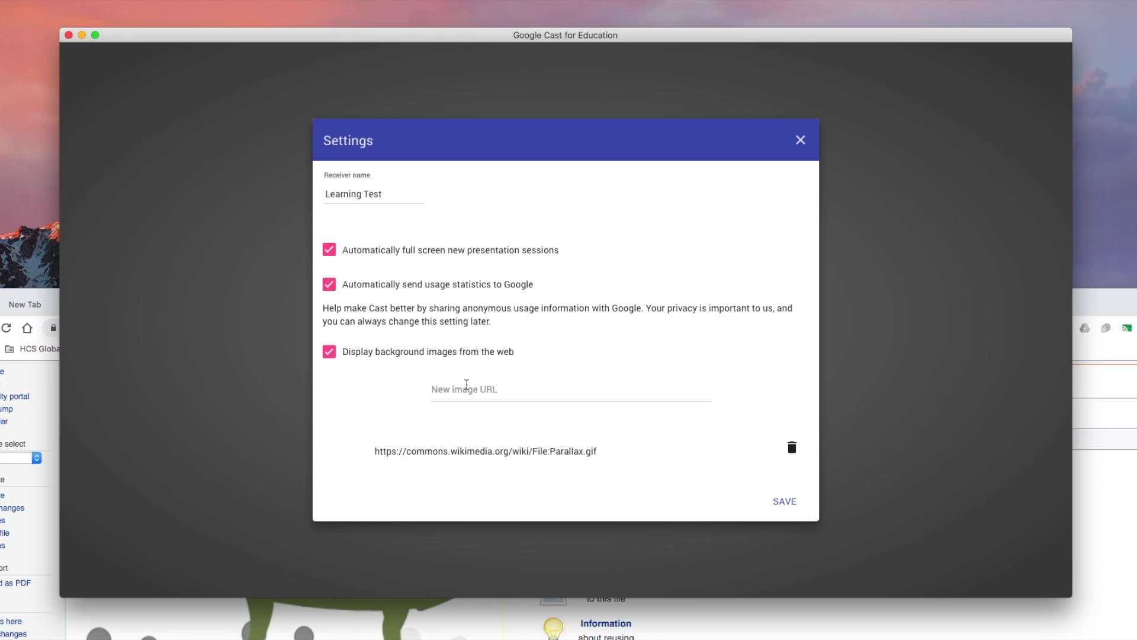
left_click(439, 390)
right_click(450, 389)
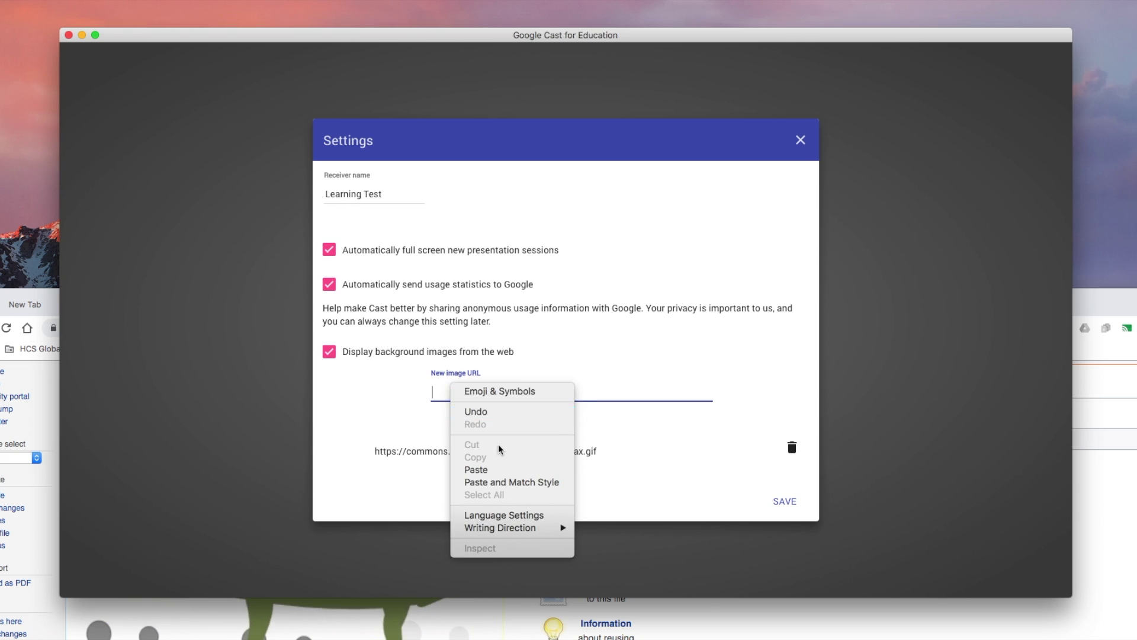
left_click(471, 469)
key("Return")
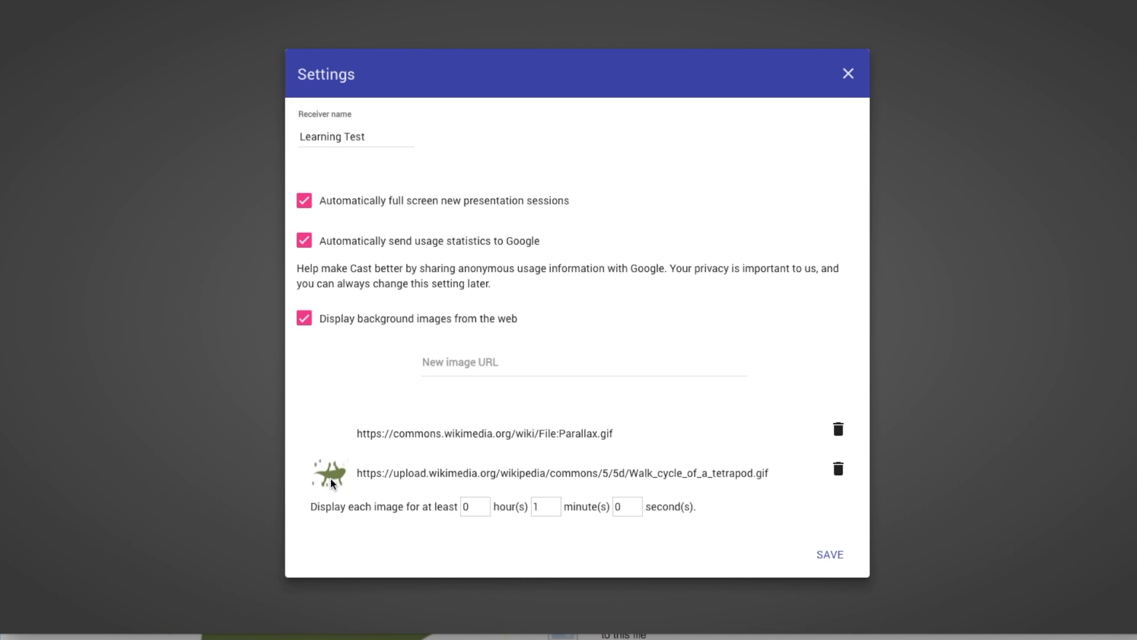
Step: Remove Parallax.gif, add the parus major GIF, show each image 5 seconds, and save
left_click(821, 435)
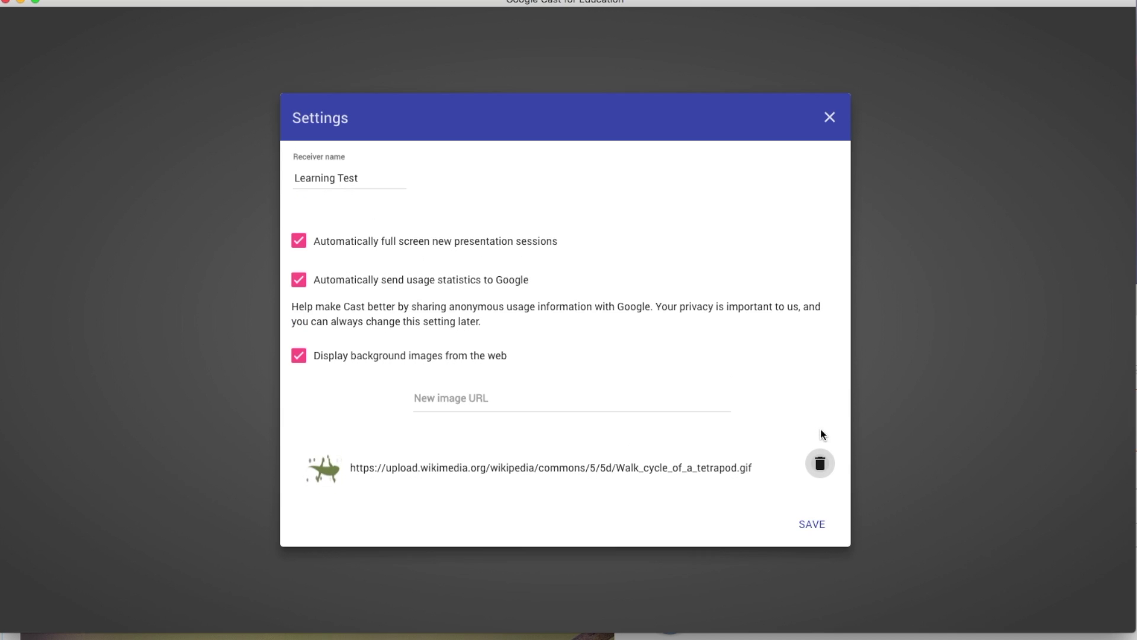
right_click(448, 400)
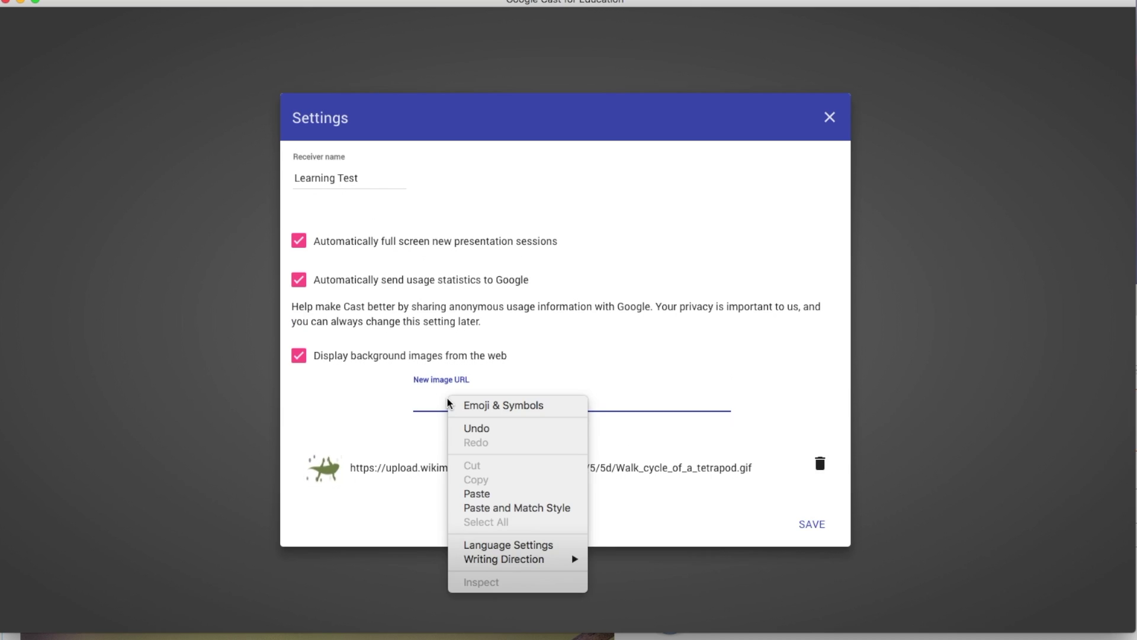
left_click(477, 494)
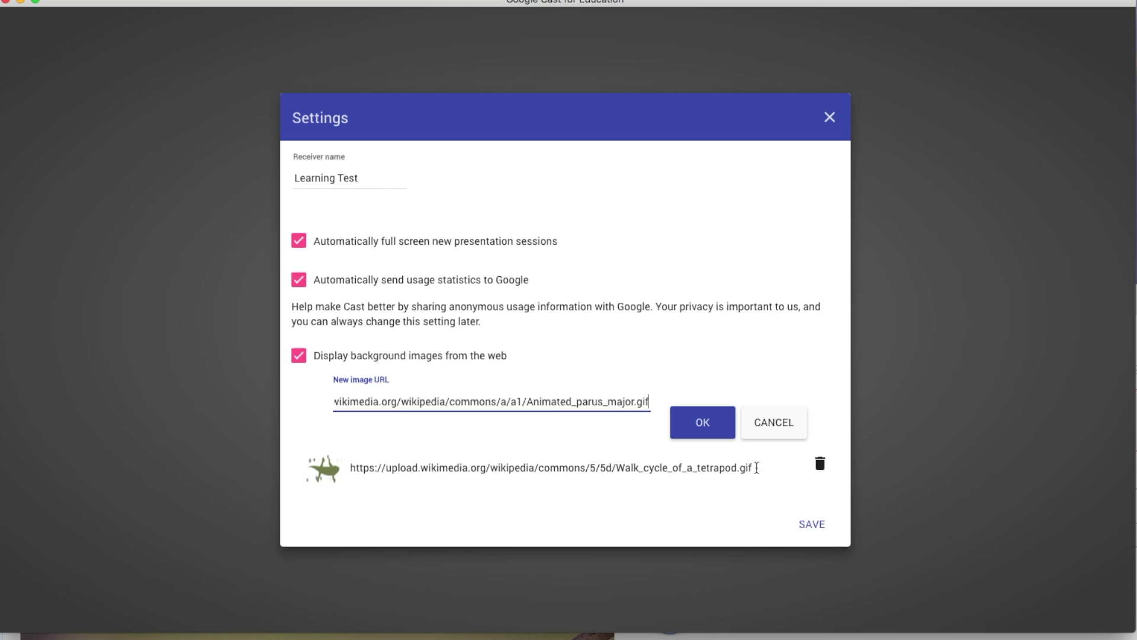
left_click(673, 423)
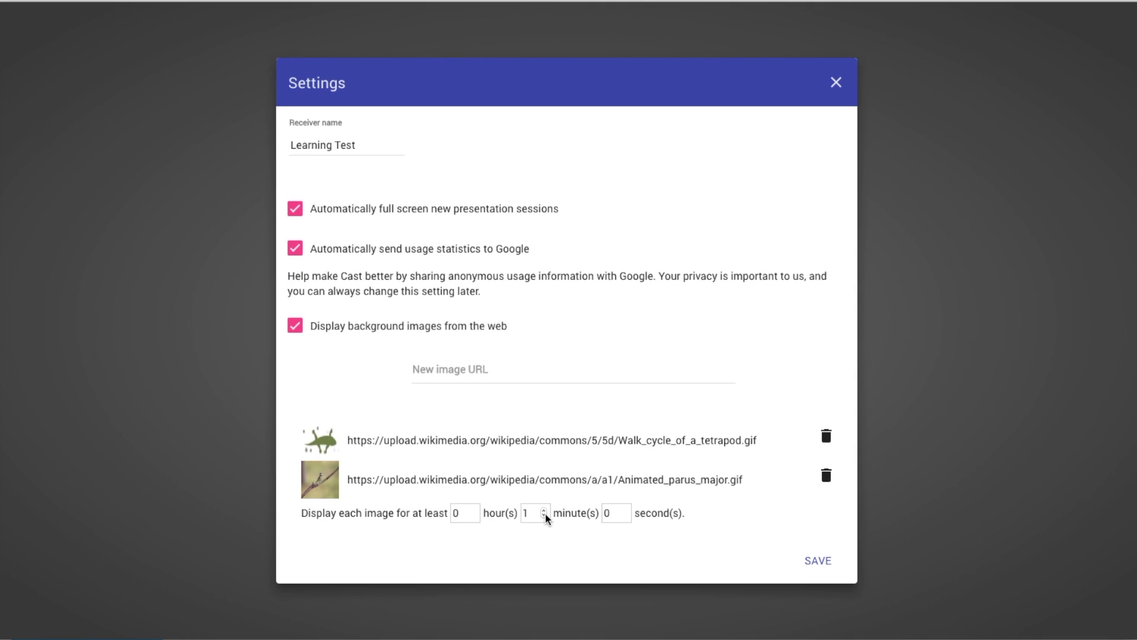
left_click(623, 510)
left_click(623, 510)
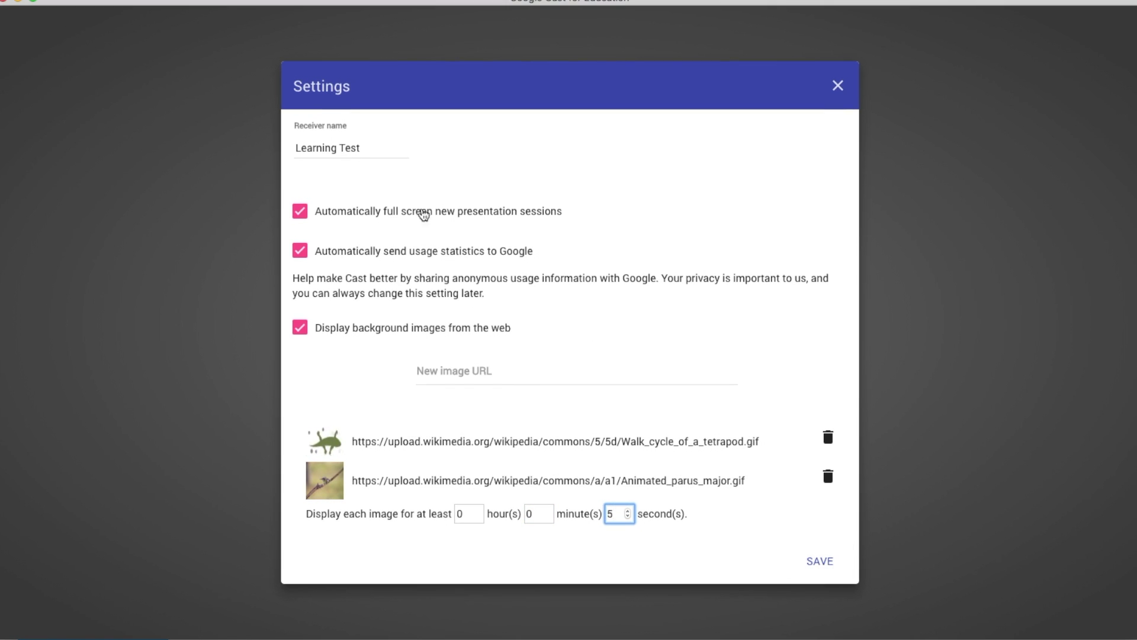
left_click(814, 561)
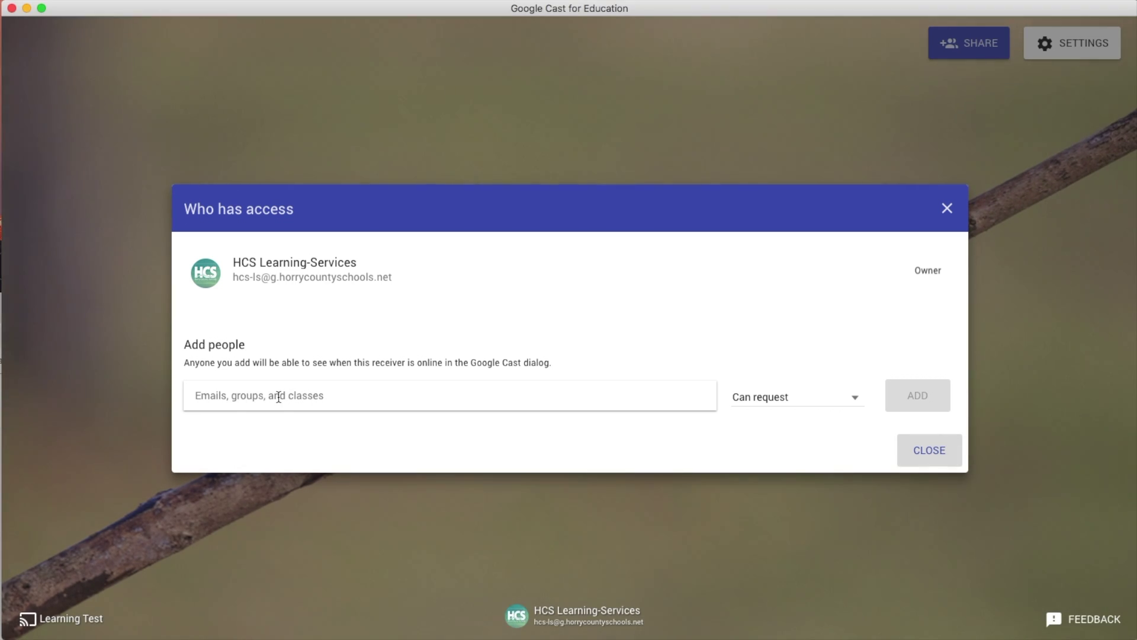
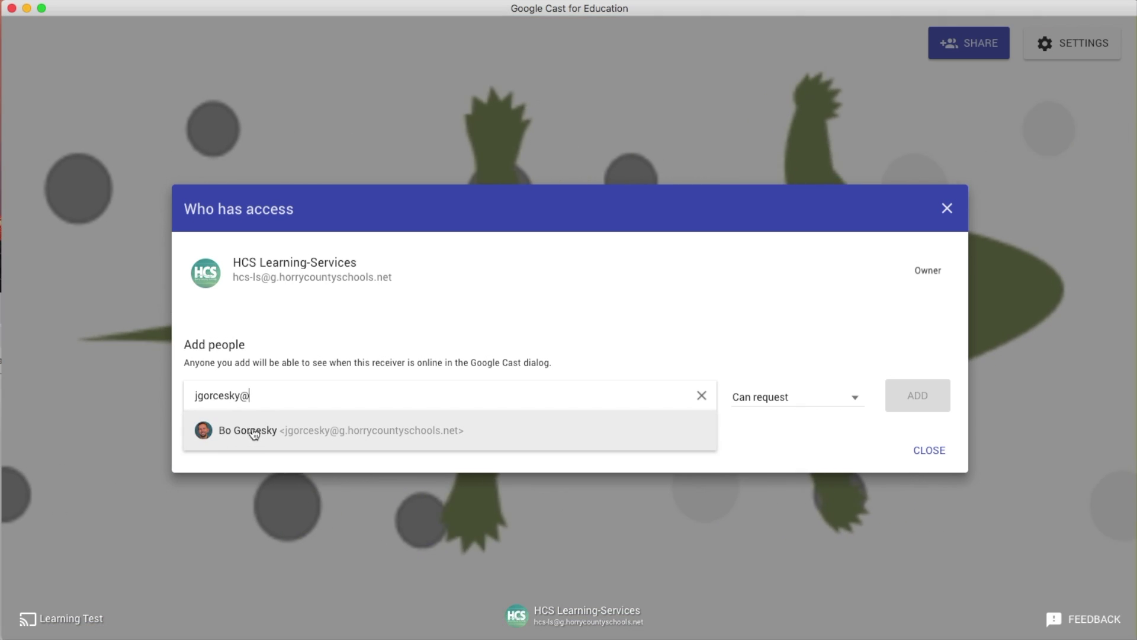
Step: Add the colleague's school account to the receiver's sharing list and view its permission levels
left_click(253, 432)
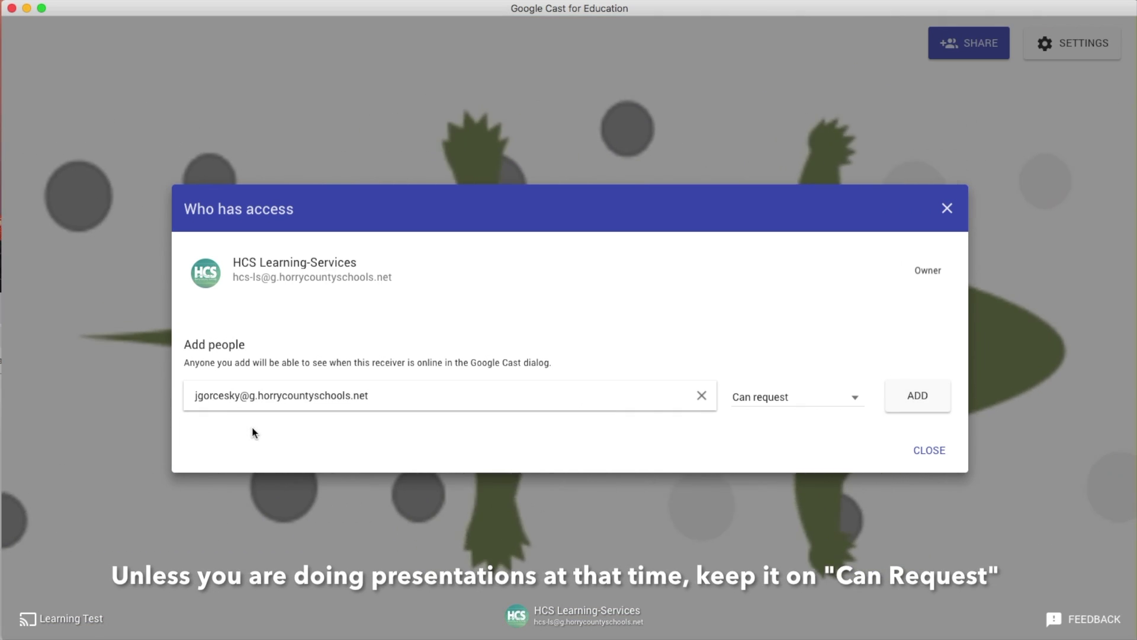
left_click(797, 402)
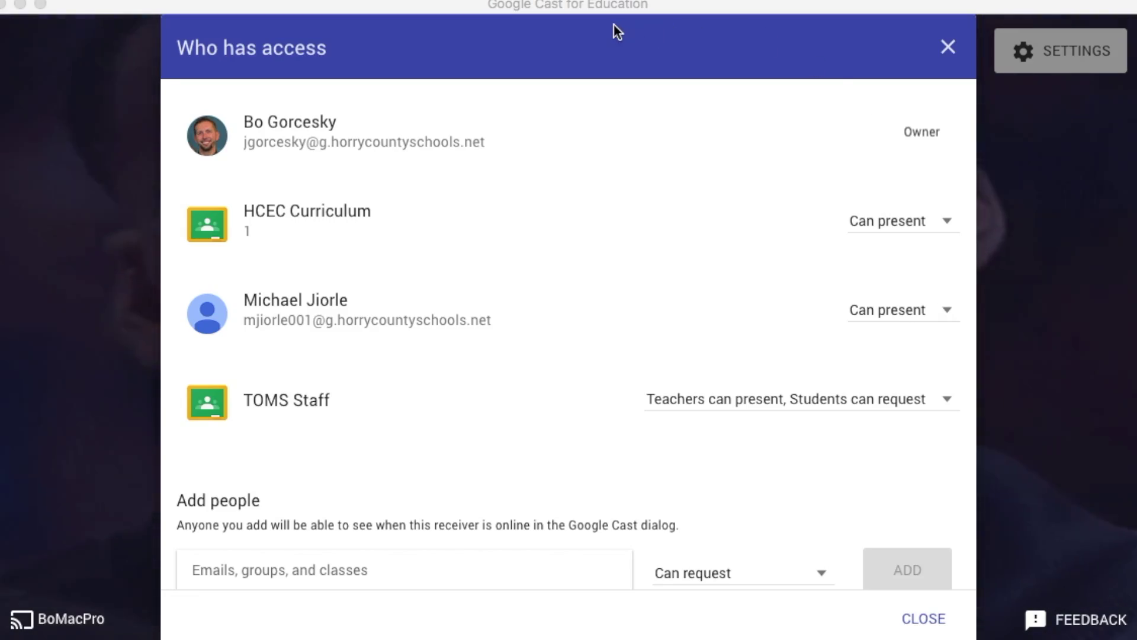
Step: Reopen the receiver's access list and check the HCEC Curriculum class's permissions without changing them
left_click(671, 52)
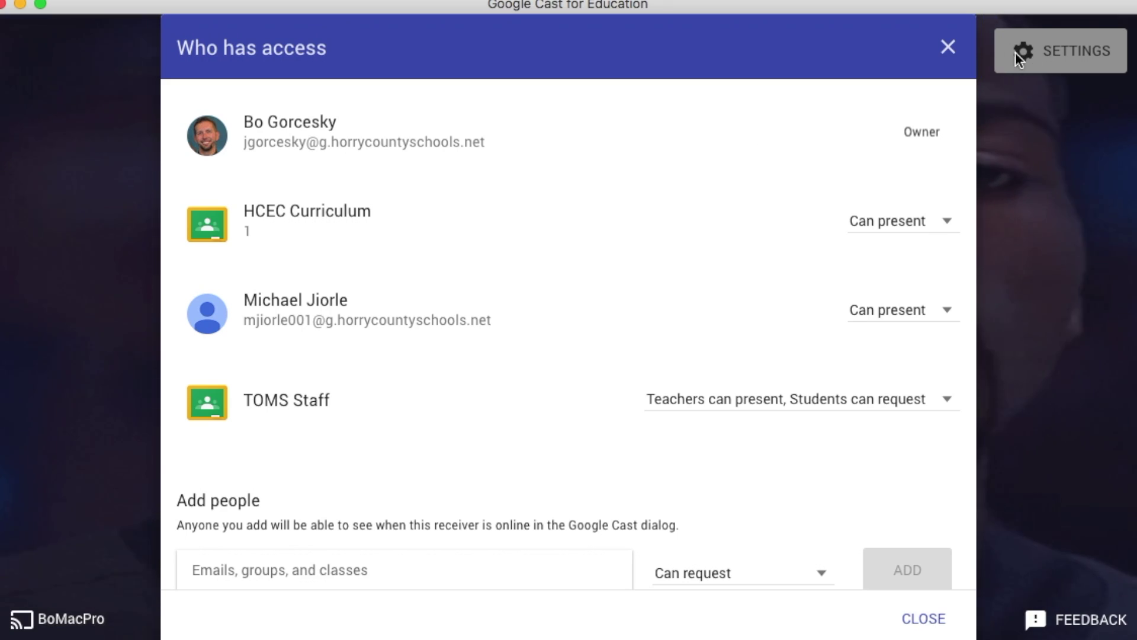
left_click(948, 47)
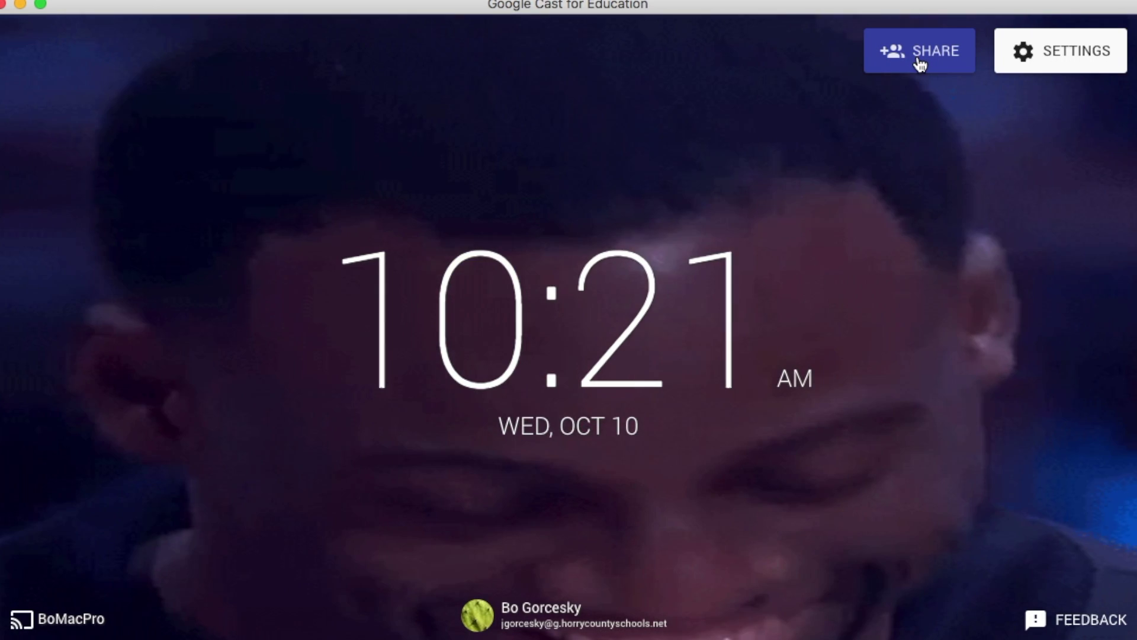
left_click(919, 58)
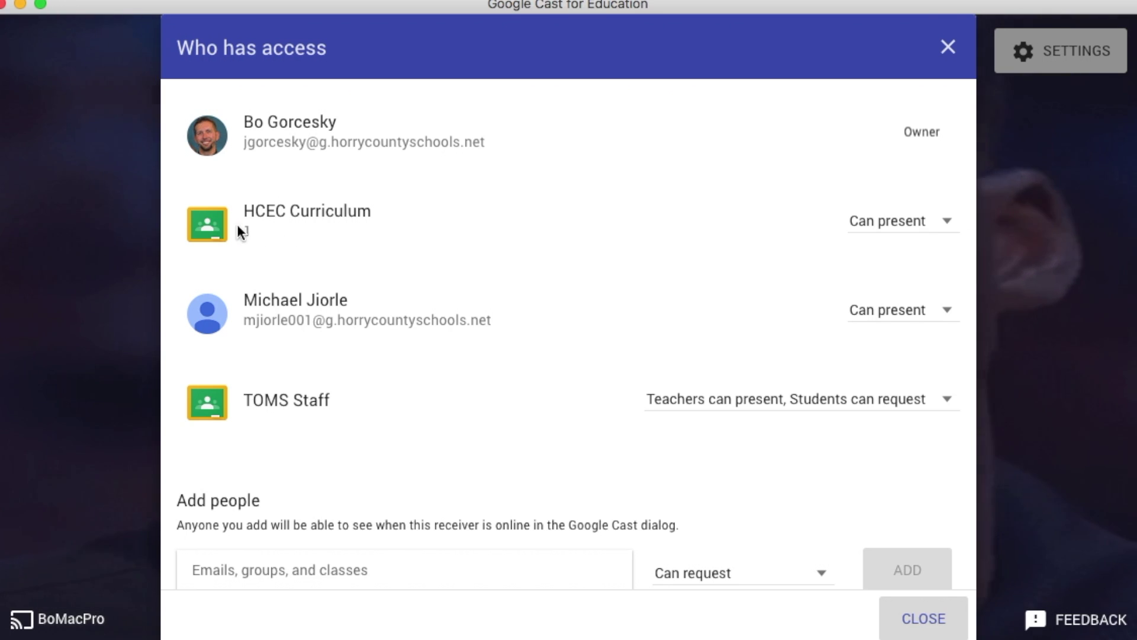
left_click(860, 229)
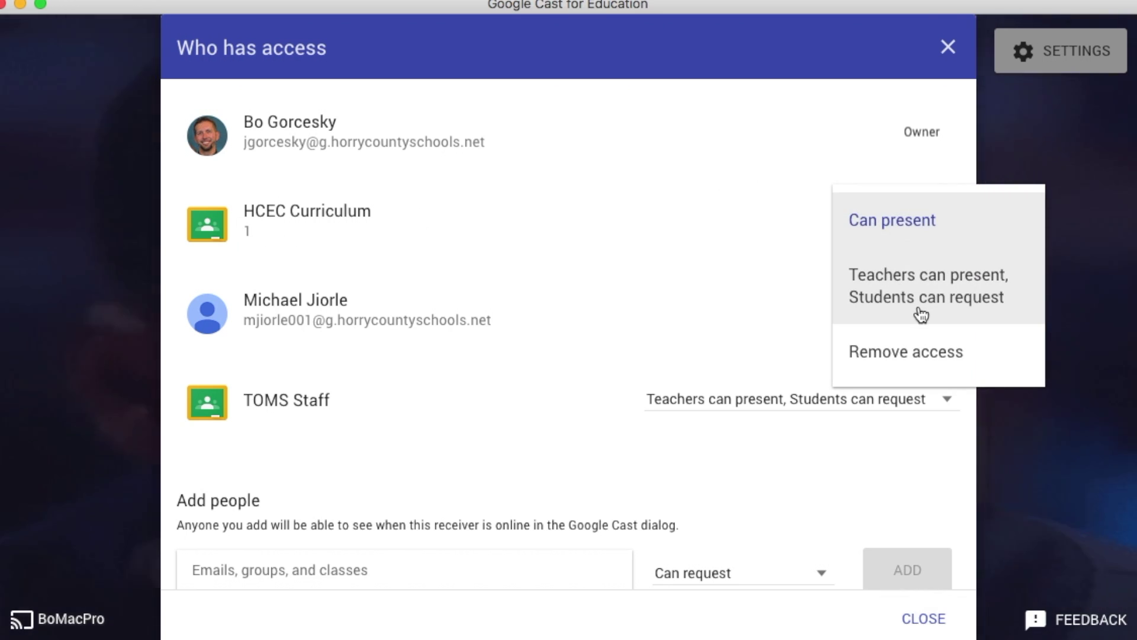
key("Escape")
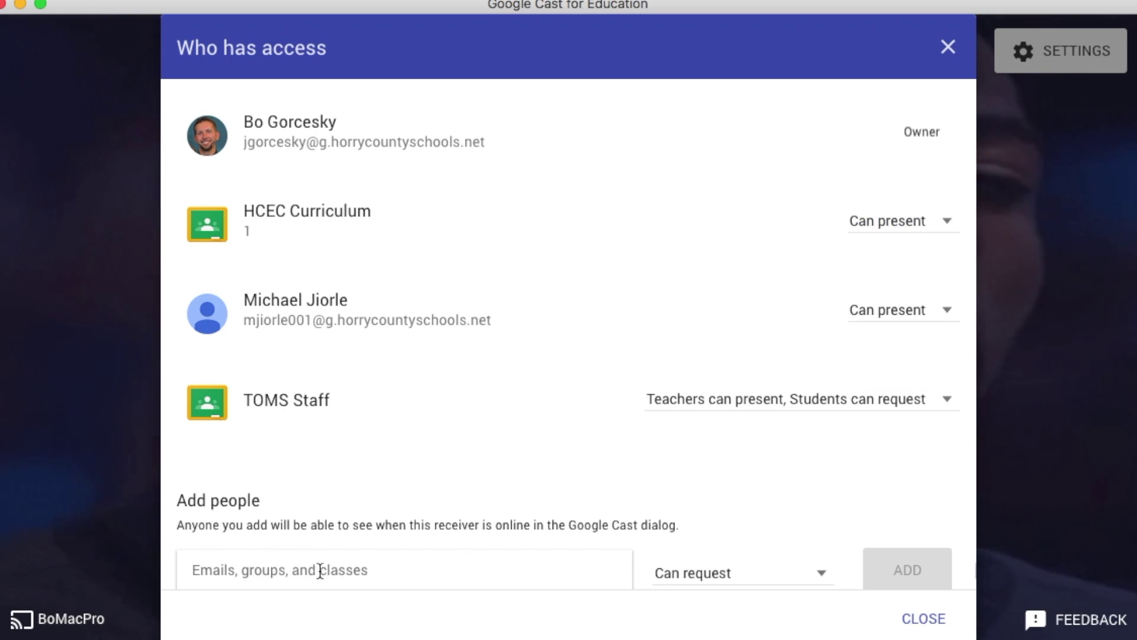
Step: Browse the suggested classes in the Emails, groups, and classes field
left_click(236, 570)
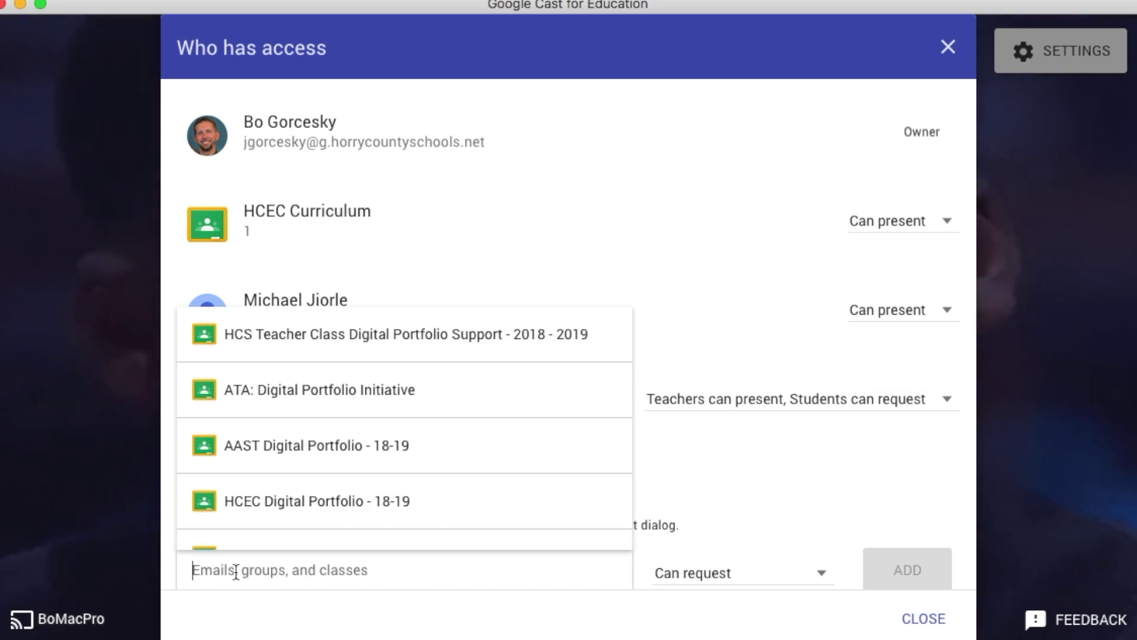
scroll(425, 474, "down", 3)
scroll(425, 474, "down", 15)
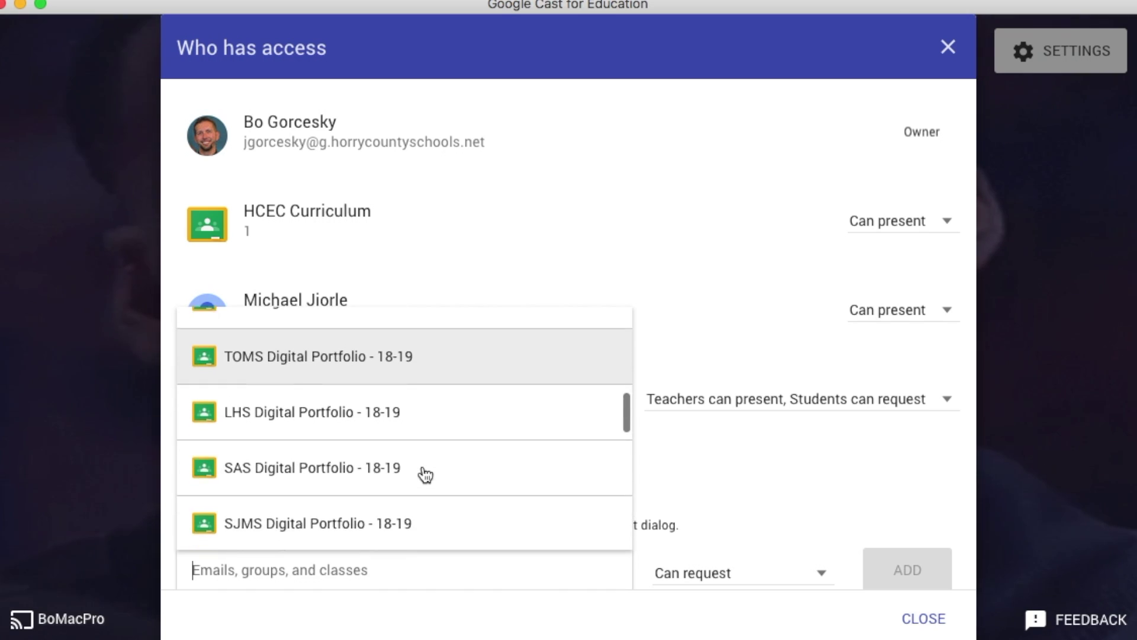
scroll(425, 474, "down", 4)
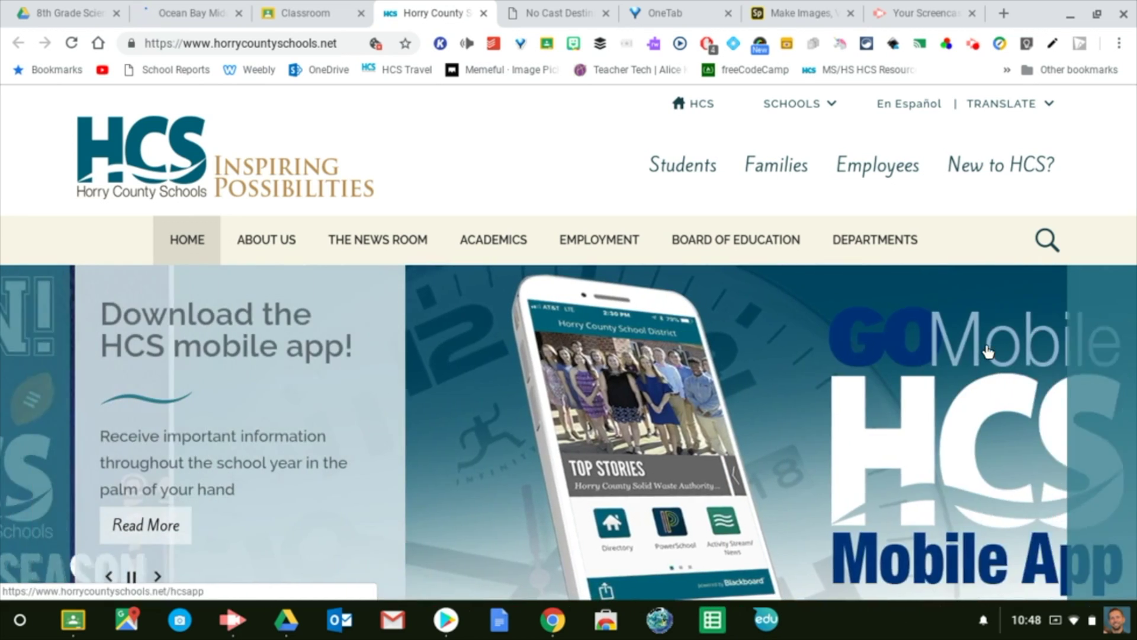
Step: Bring up Chrome's Cast dialog for the Horry County Schools page via the page menu
right_click(987, 353)
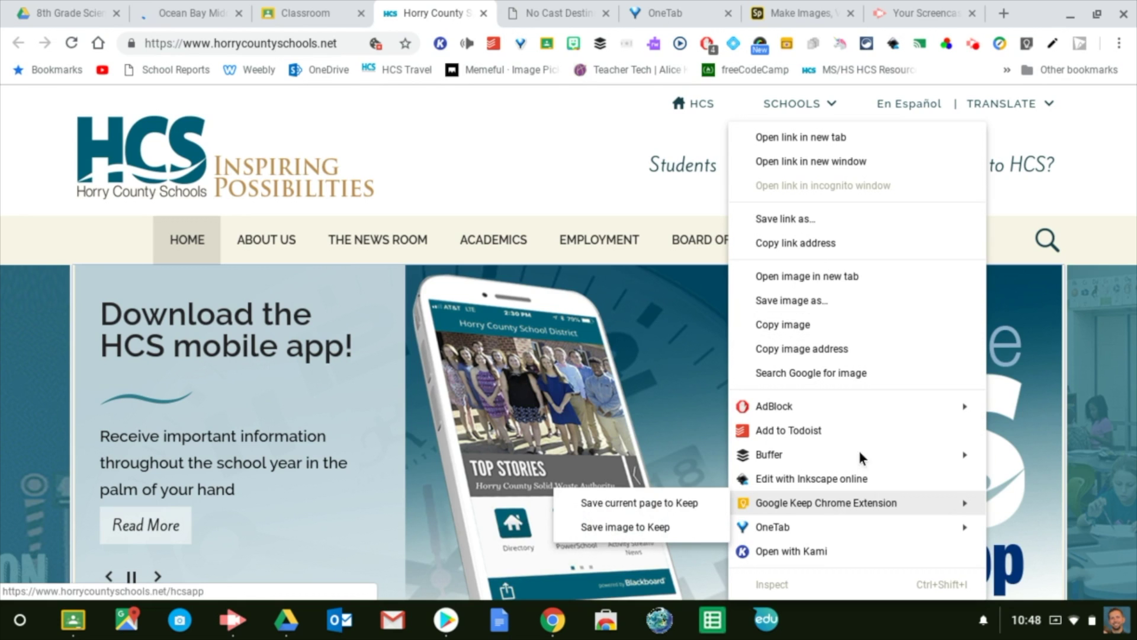
left_click(1115, 172)
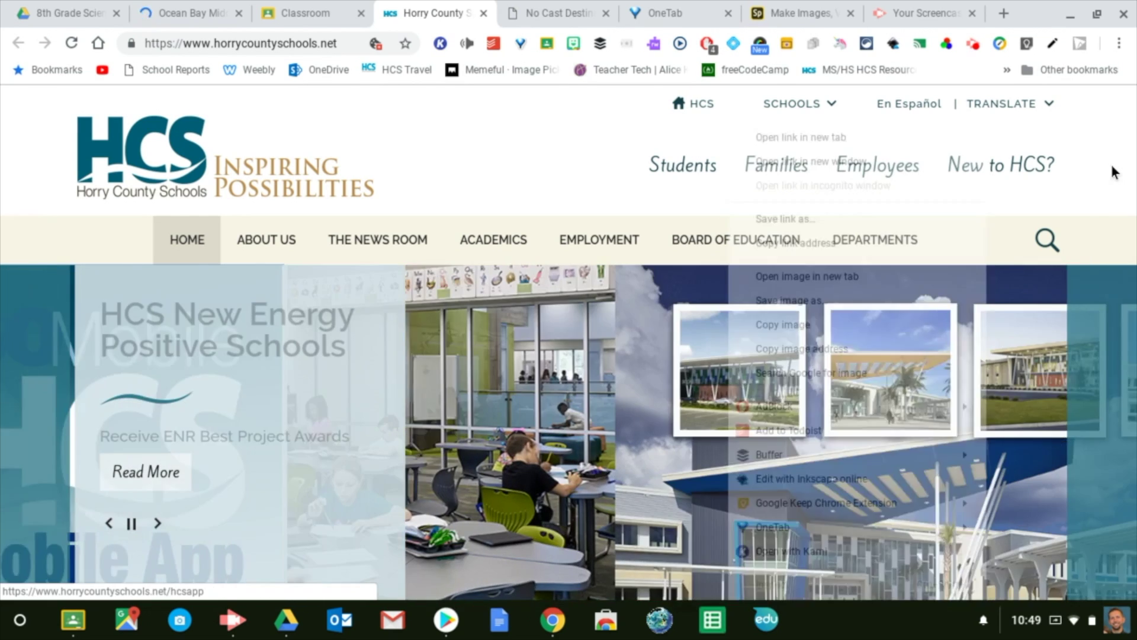
right_click(1114, 172)
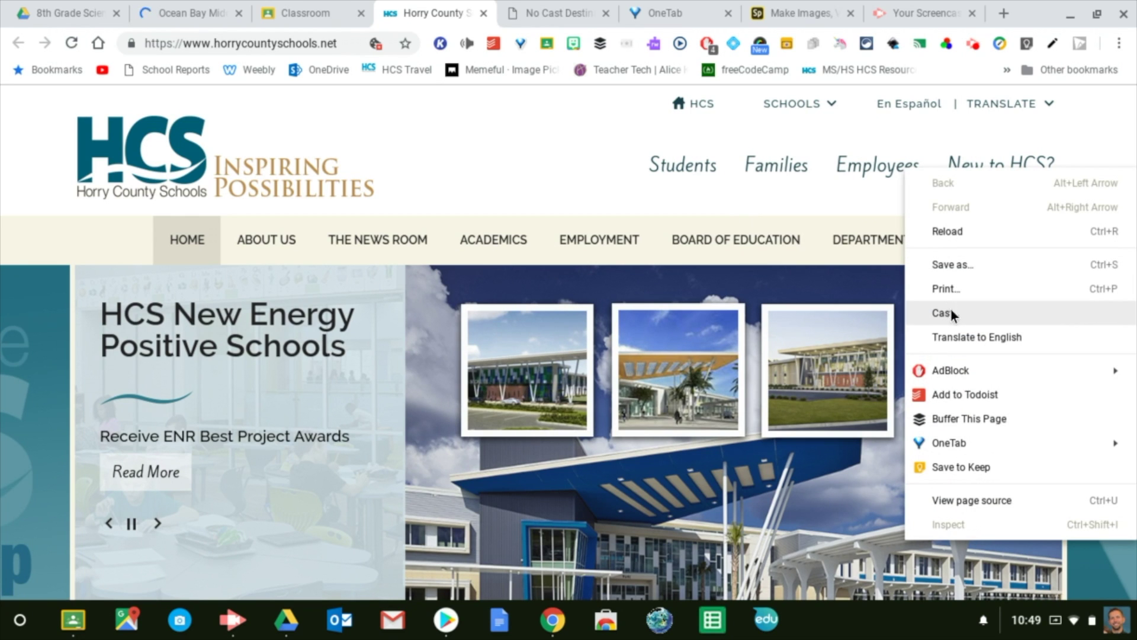
left_click(968, 310)
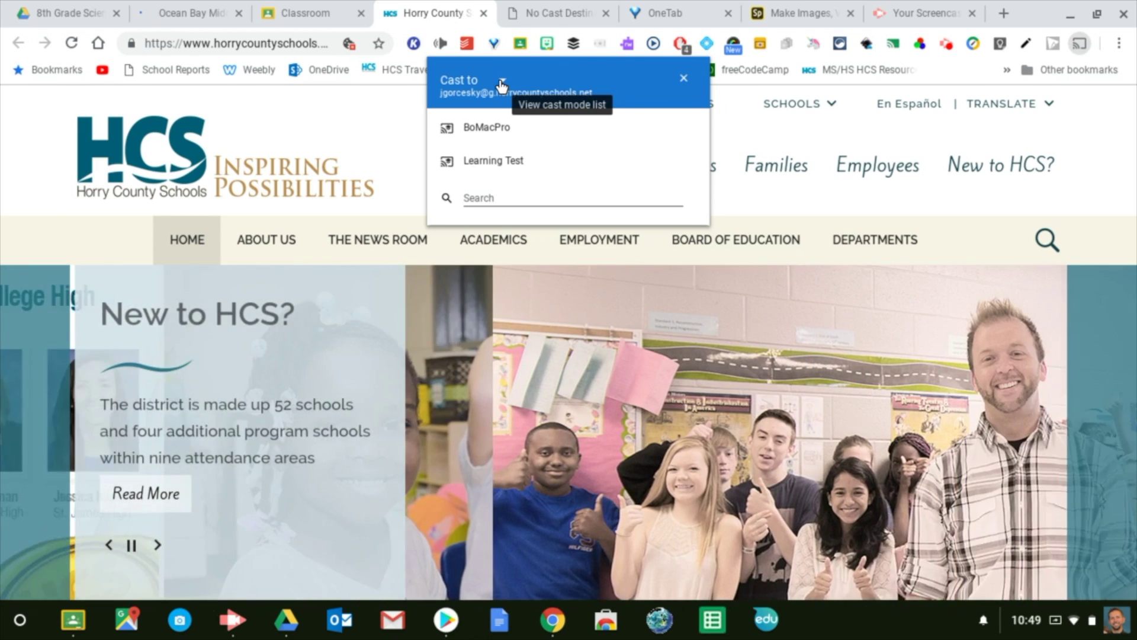
Step: Cast only the Horry County Schools tab to the Learning Test receiver
left_click(502, 83)
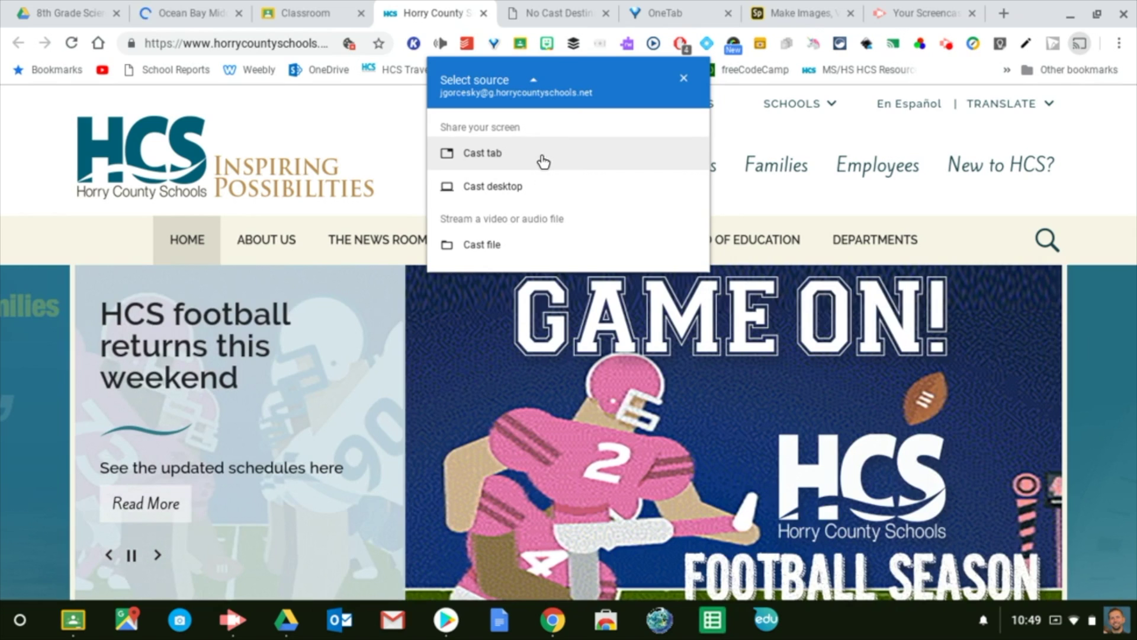
left_click(543, 162)
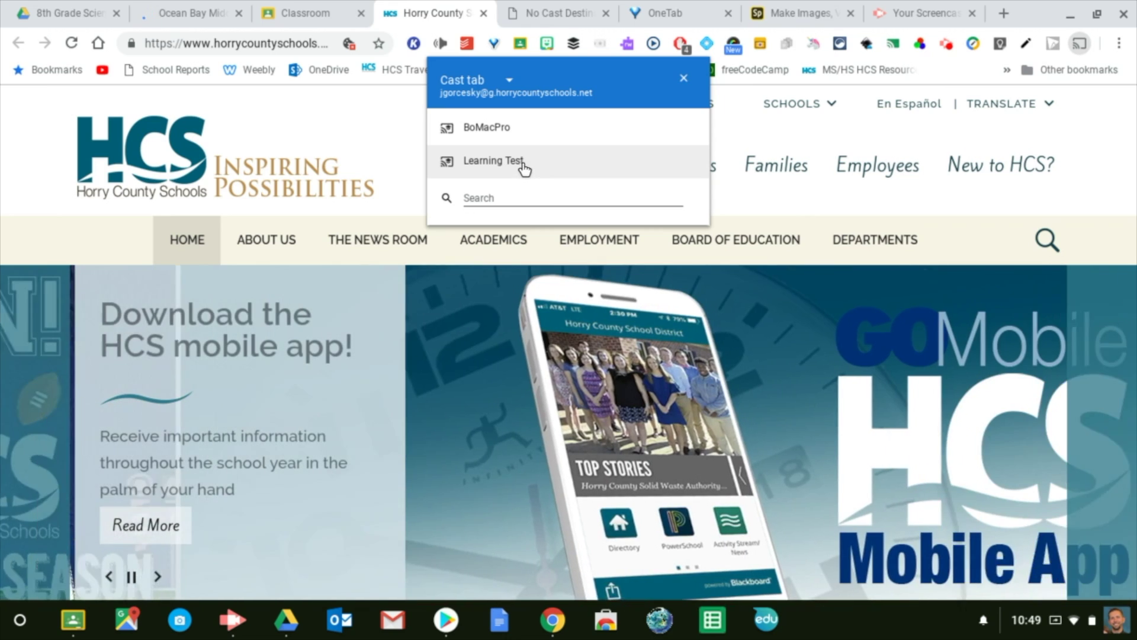
left_click(524, 168)
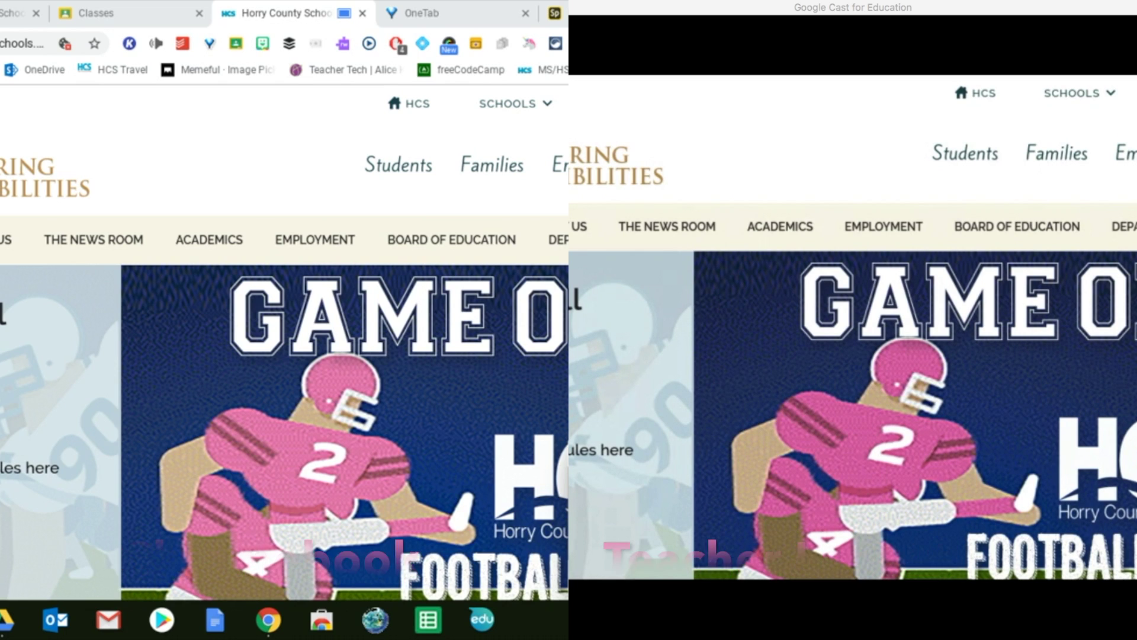
scroll(284, 349, "down", 2)
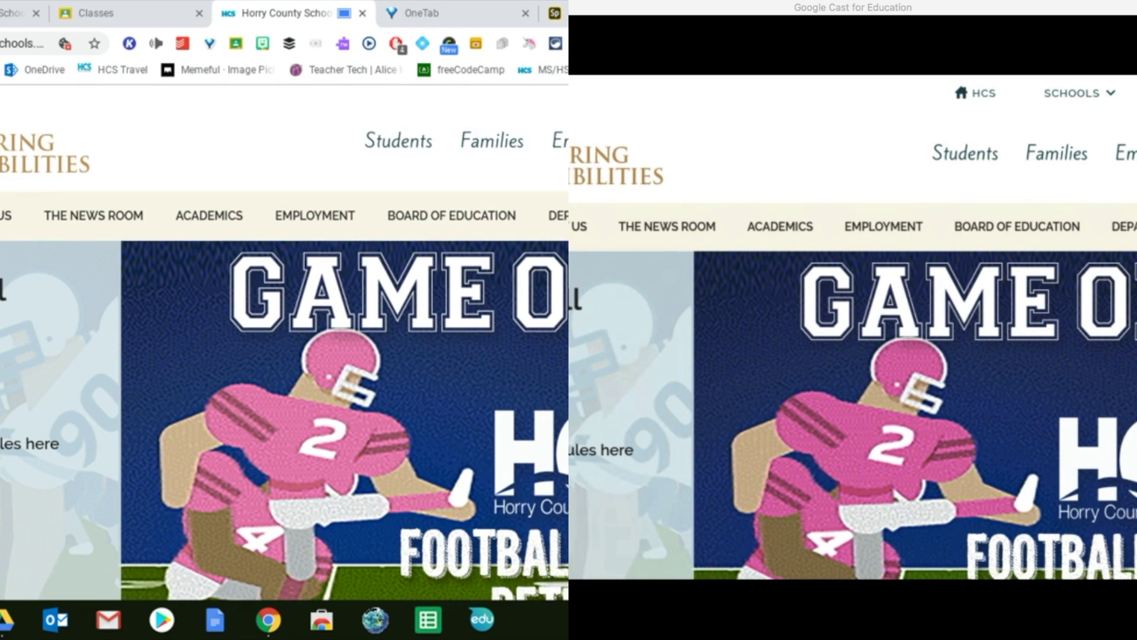
scroll(284, 349, "up", 2)
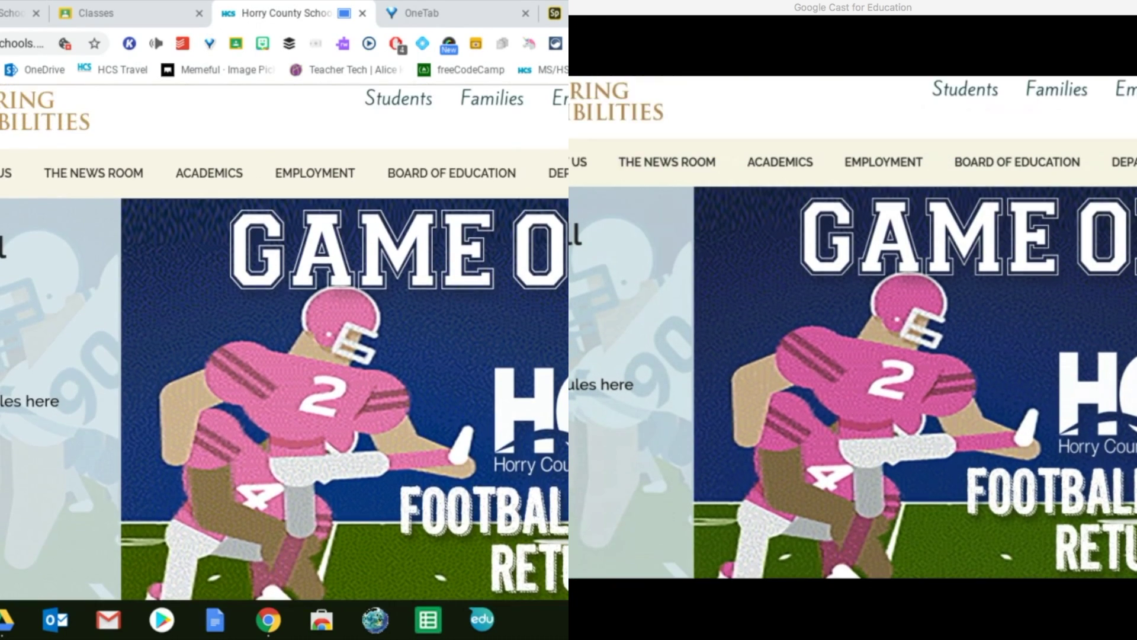
scroll(284, 348, "down", 2)
scroll(284, 349, "down", 5)
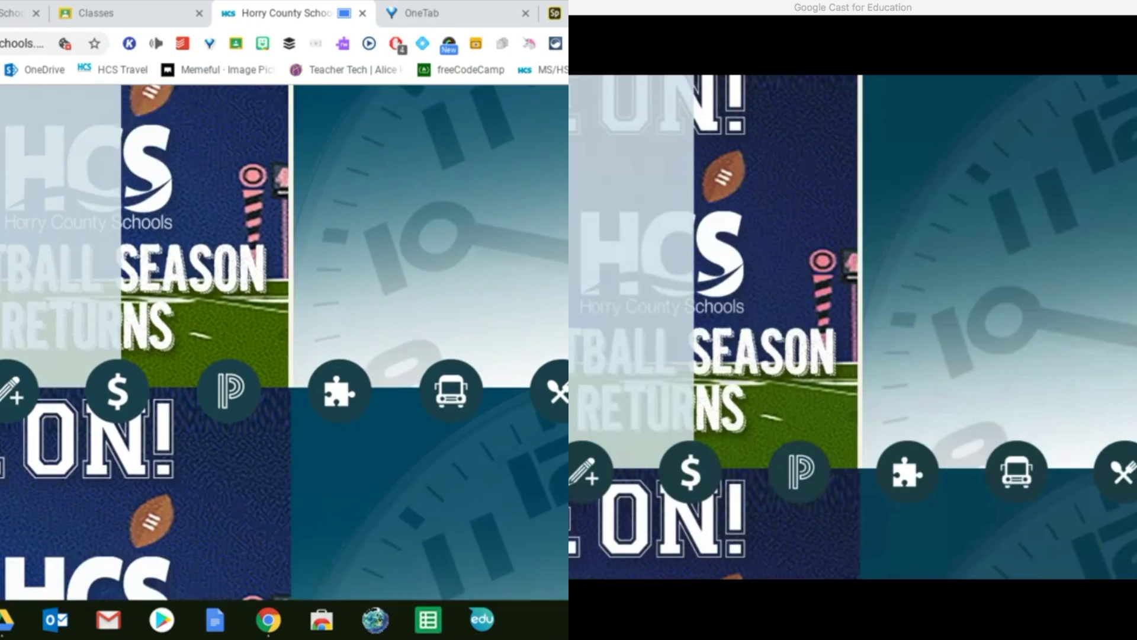
scroll(284, 349, "down", 2)
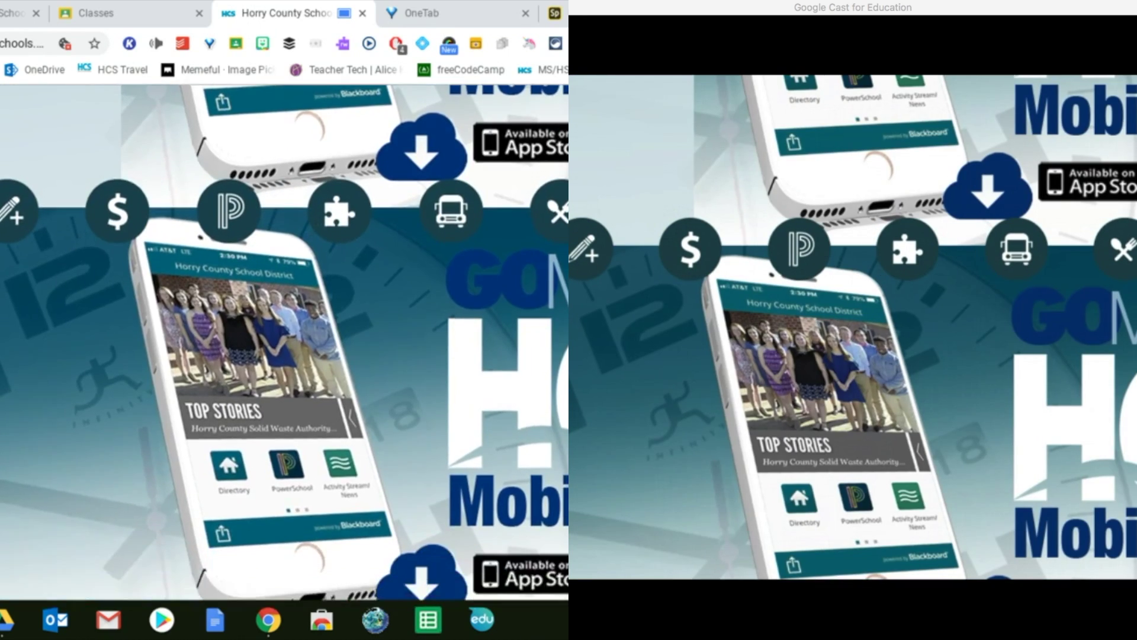
scroll(284, 348, "up", 5)
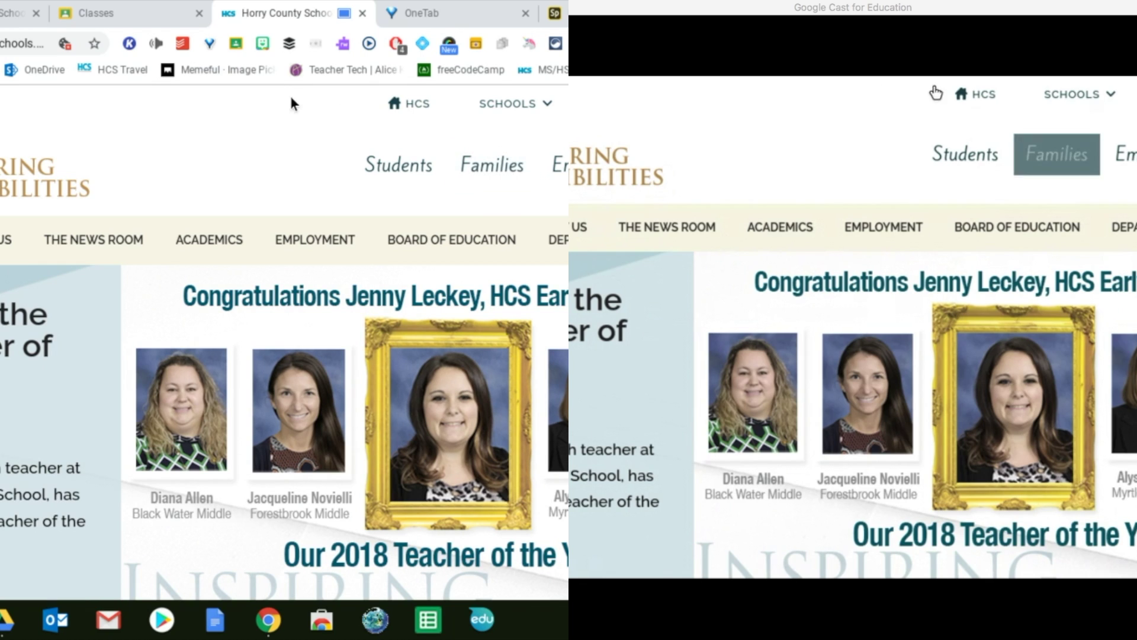
left_click(127, 22)
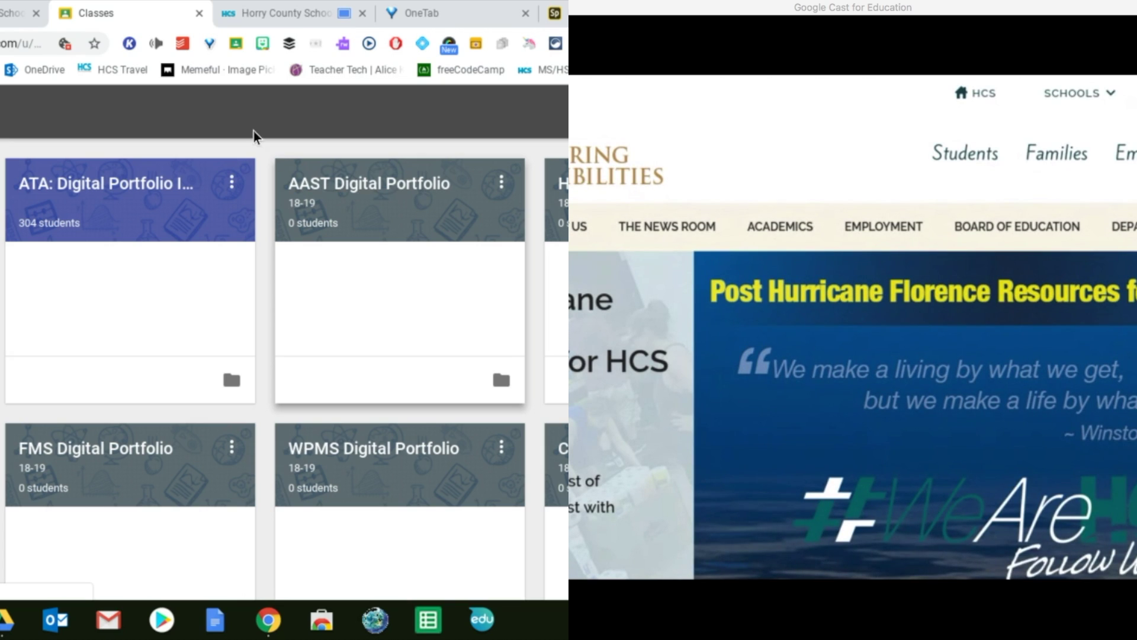
left_click(277, 14)
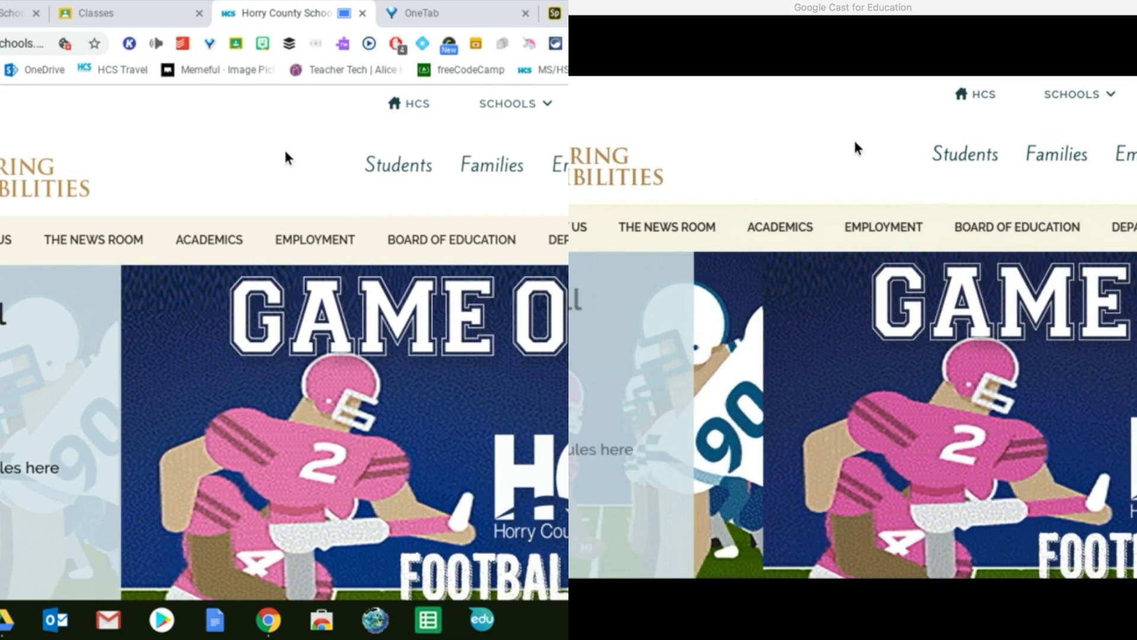
right_click(285, 155)
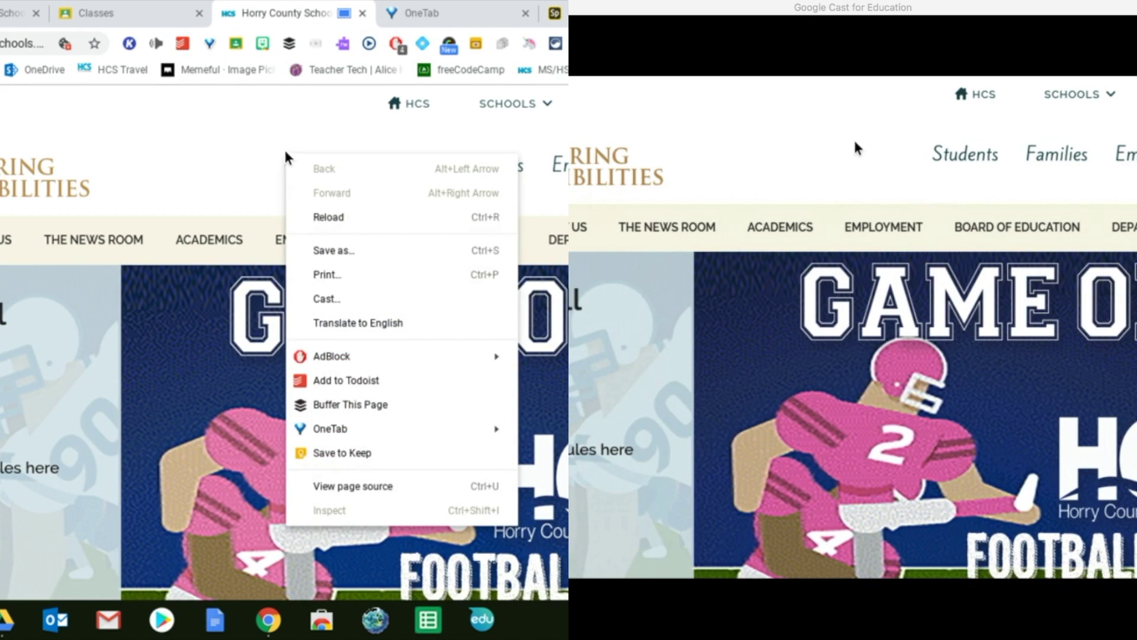
Step: Stop casting the Horry County Schools tab to Learning Test
left_click(338, 299)
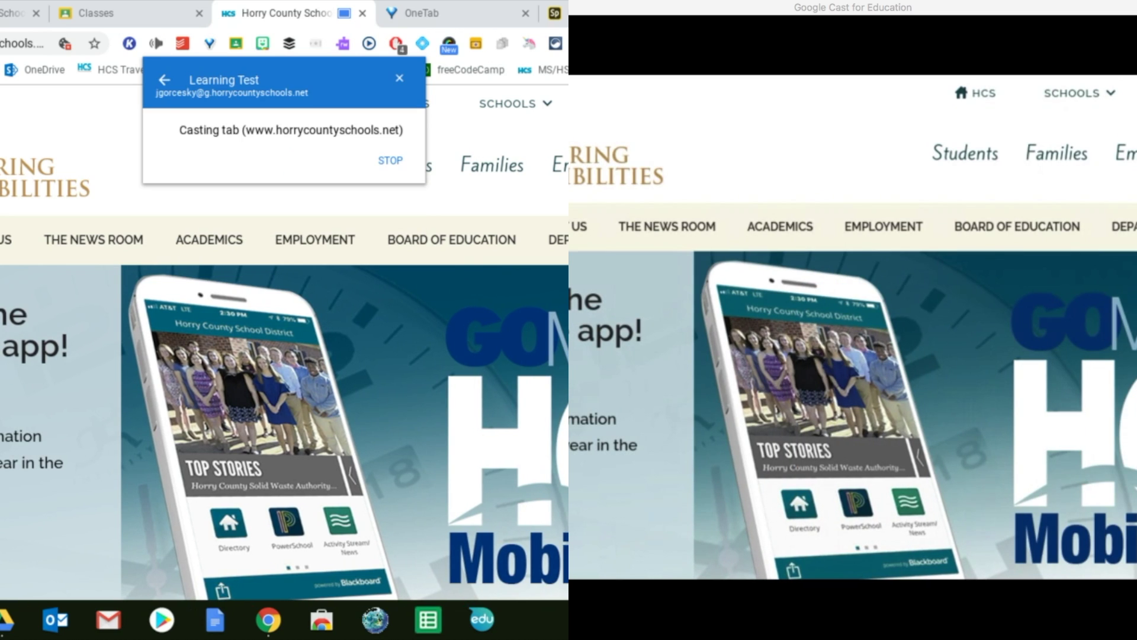
left_click(390, 161)
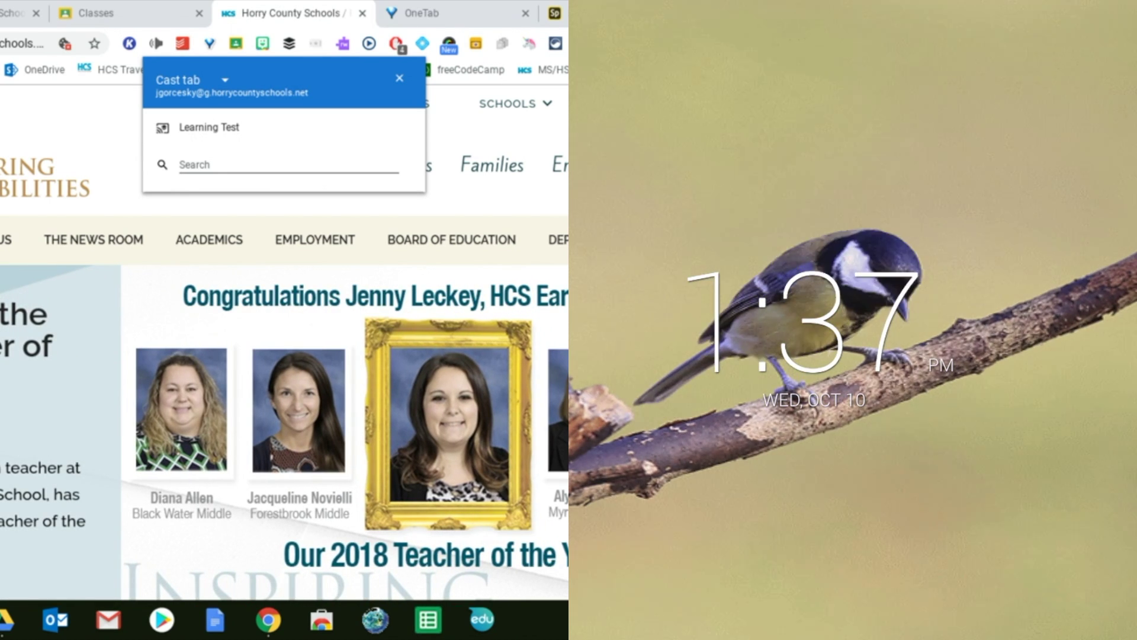
Step: Switch the source to Cast desktop and share the entire screen to Learning Test
left_click(225, 79)
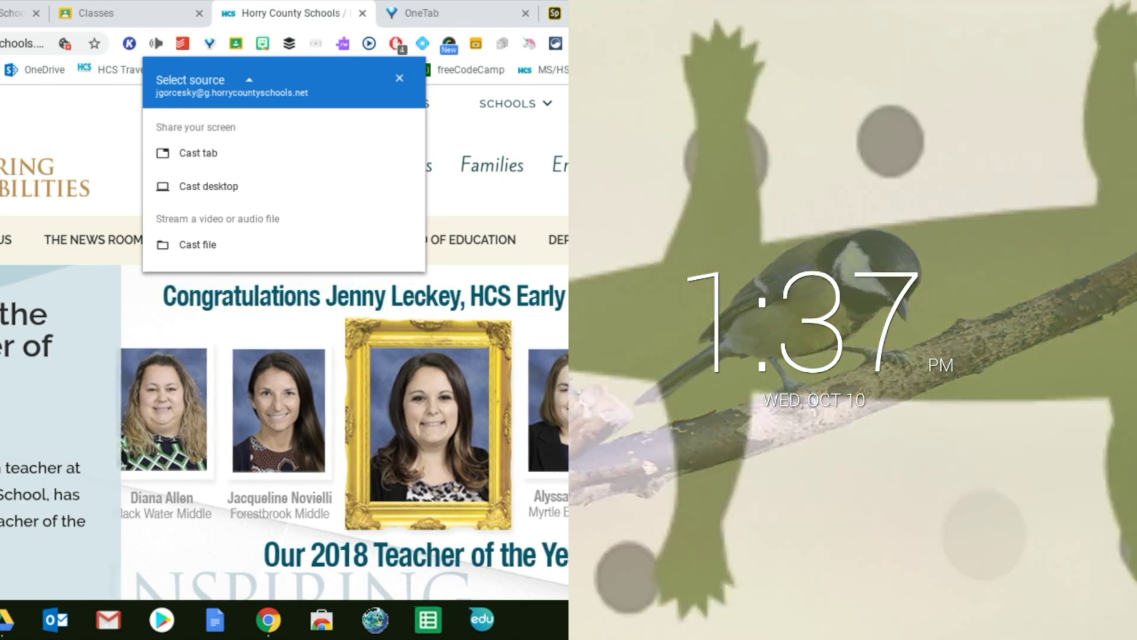
left_click(209, 186)
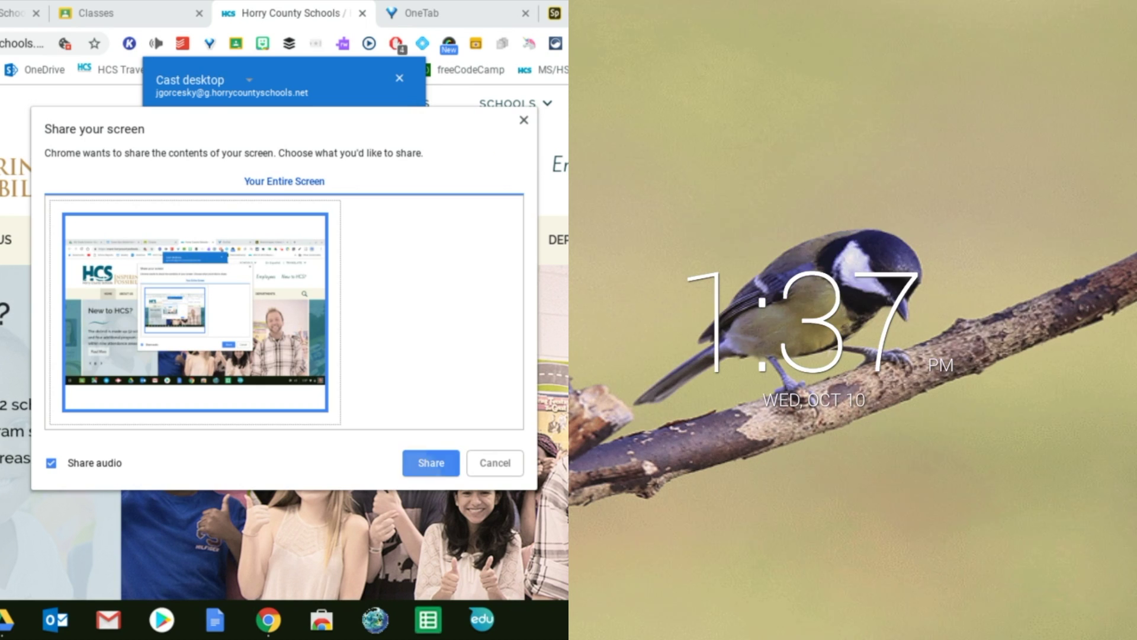
key("Return")
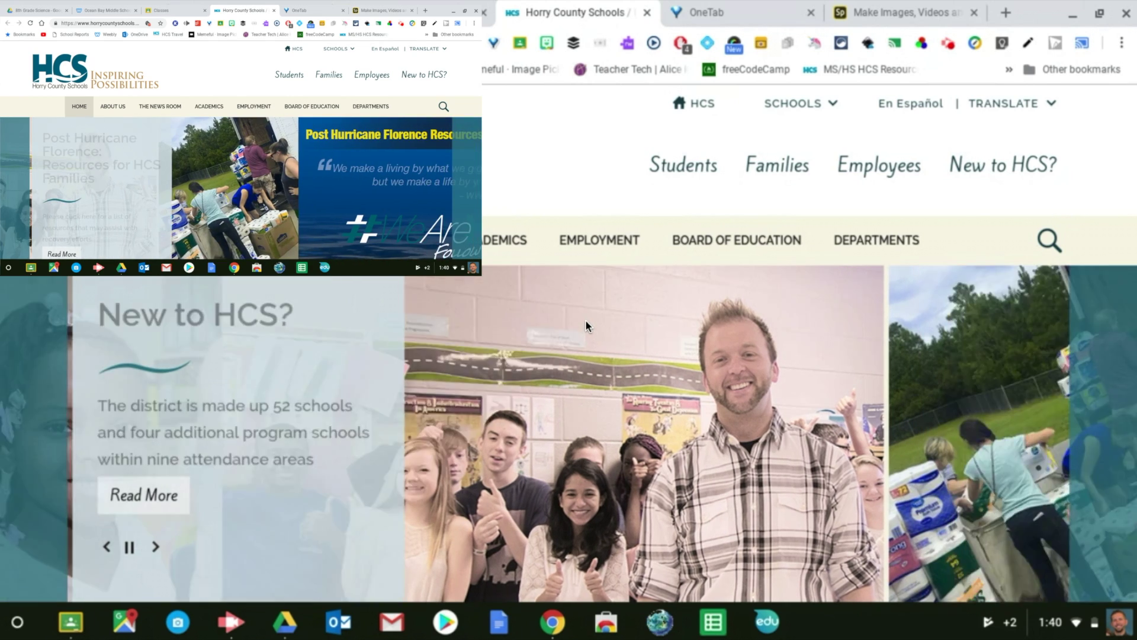
Step: Scroll through the HCS page, then switch to the OneTab saved-tabs page while the desktop casts
scroll(585, 321, "down", 3)
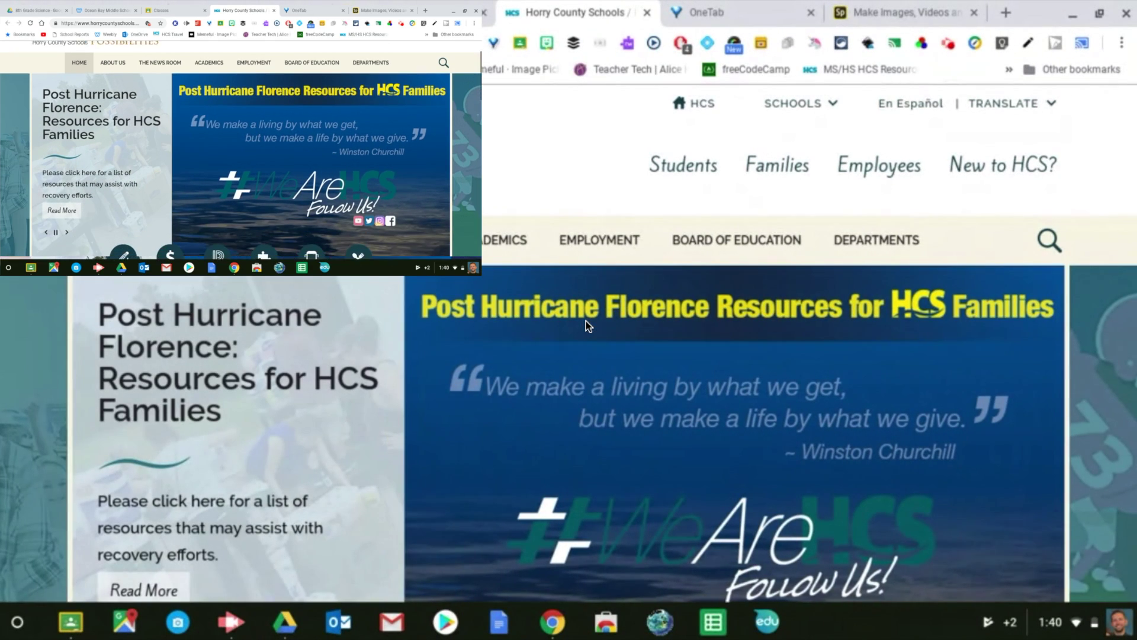
scroll(586, 321, "down", 2)
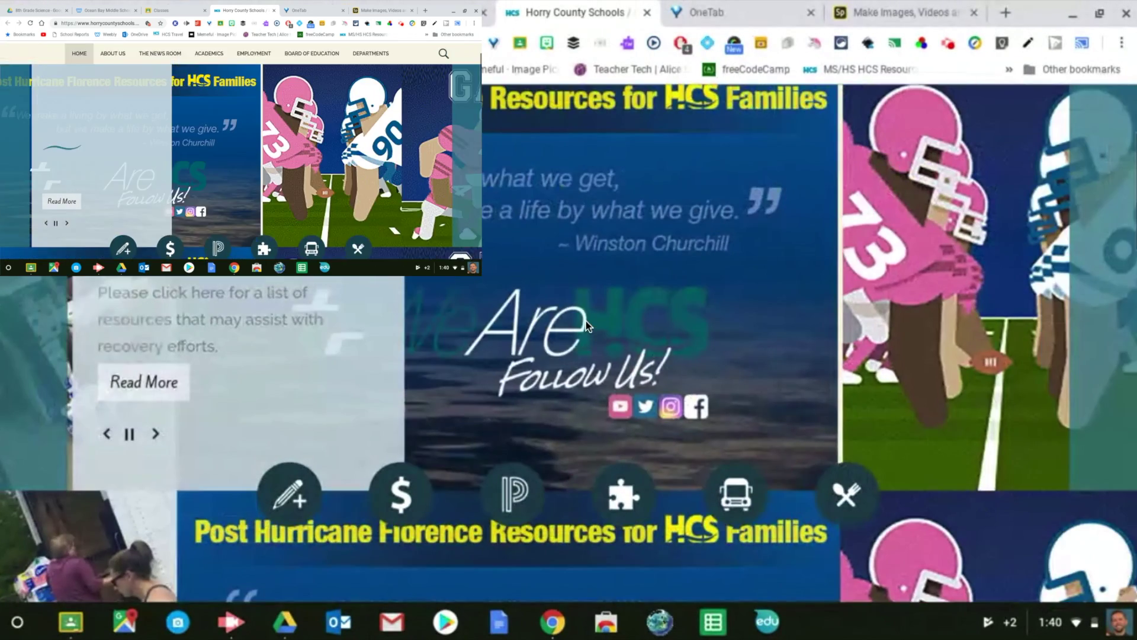
scroll(586, 321, "up", 2)
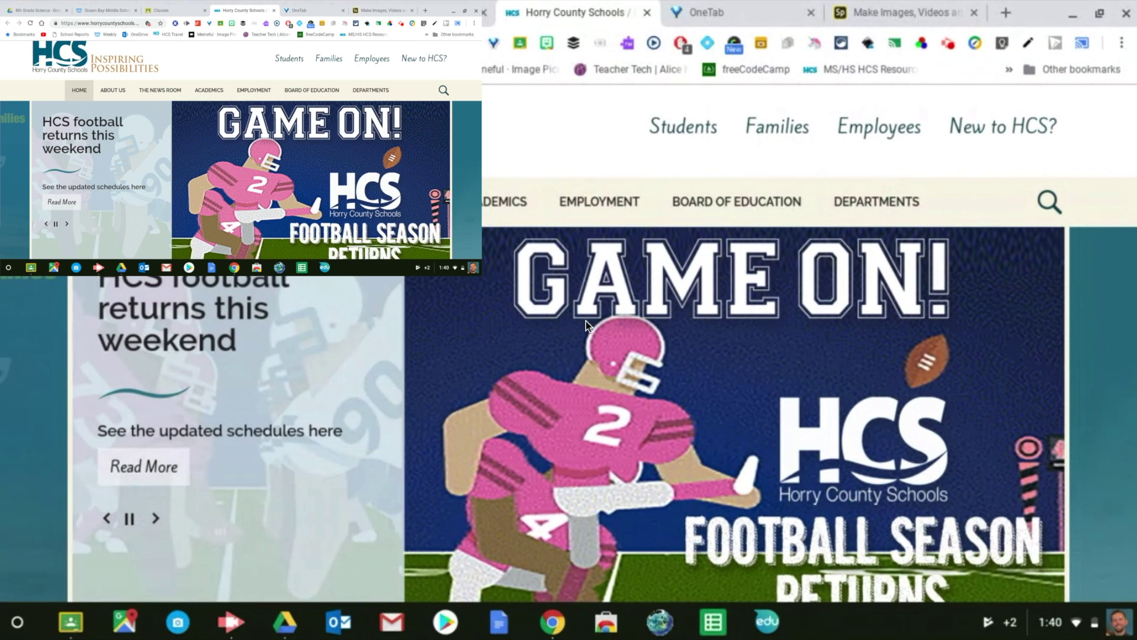
key("ctrl+Tab")
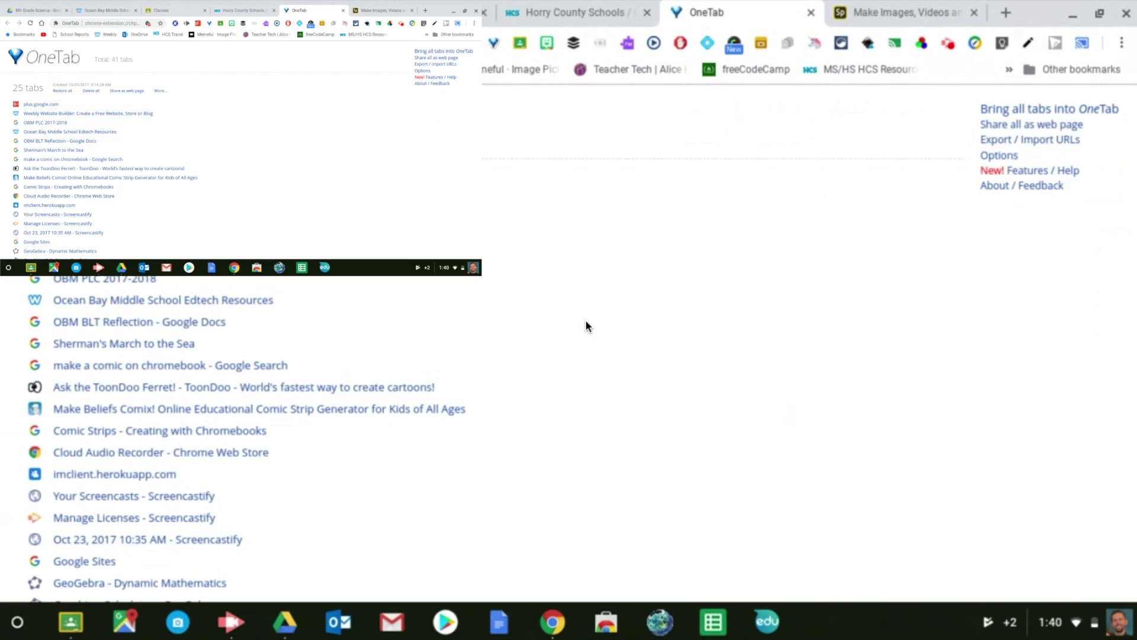